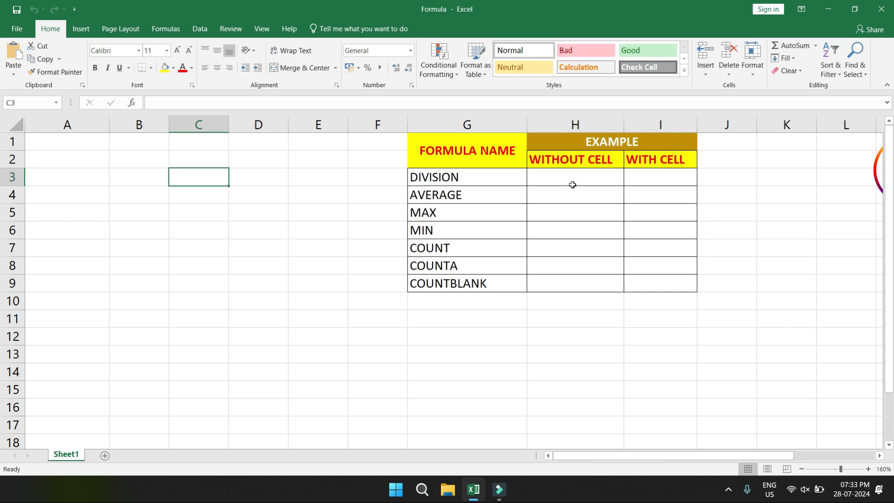
Step: Review the formula names from DIVISION to COUNTBLANK and the WITHOUT CELL and WITH CELL example columns
{"action": "left_click_drag", "start_coordinate": [459, 179], "coordinate": [440, 287]}
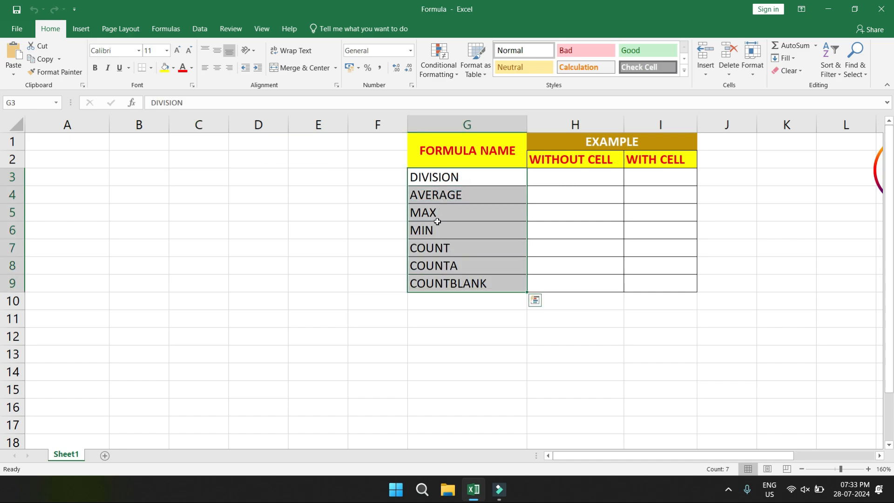
{"action": "left_click", "coordinate": [446, 313]}
{"action": "left_click_drag", "start_coordinate": [469, 176], "coordinate": [437, 276]}
{"action": "left_click", "coordinate": [424, 238]}
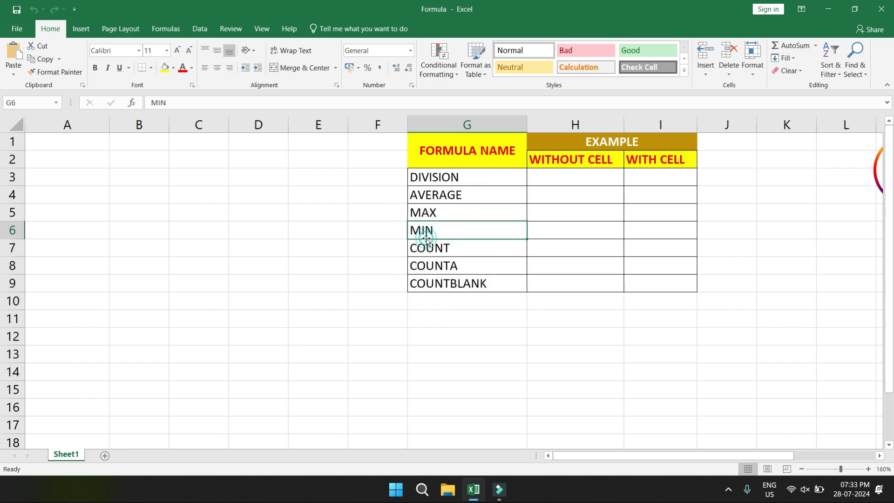
{"action": "left_click", "coordinate": [420, 265]}
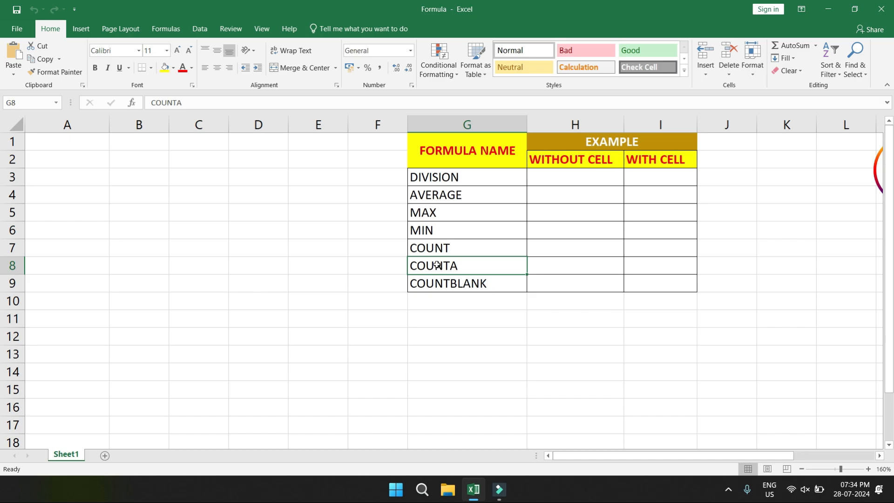
{"action": "left_click", "coordinate": [428, 284]}
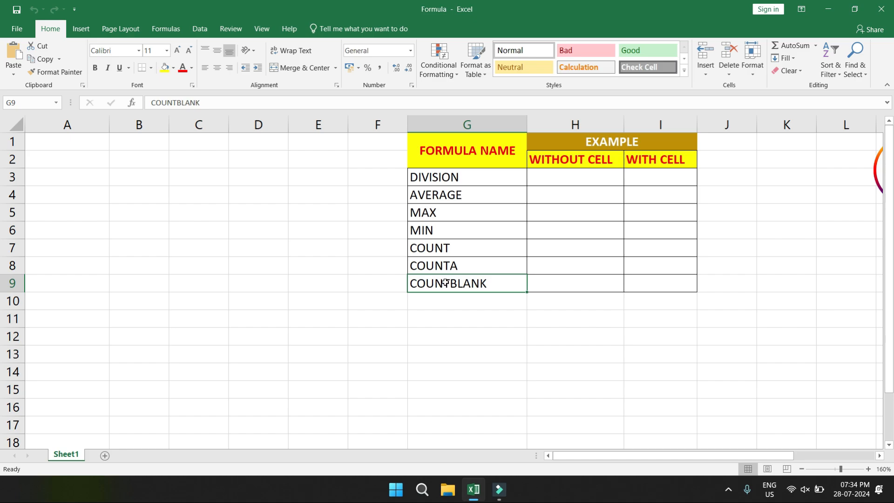
{"action": "left_click_drag", "start_coordinate": [433, 177], "coordinate": [432, 244]}
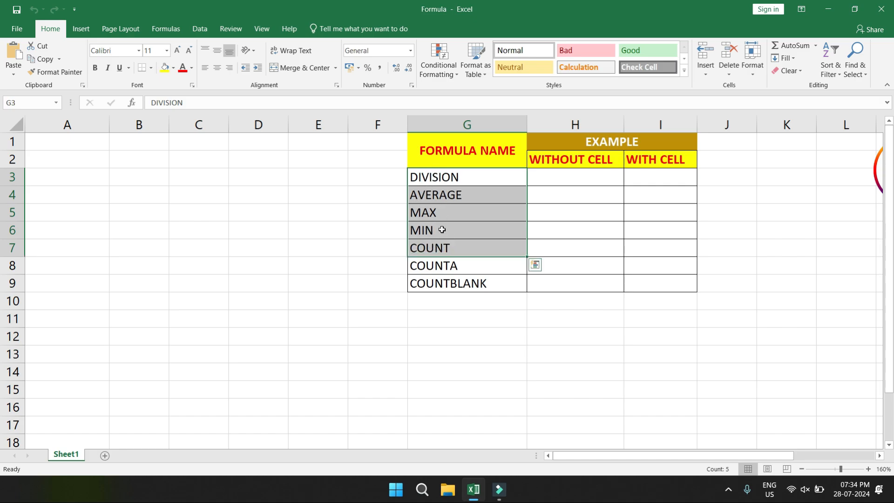
{"action": "left_click", "coordinate": [296, 208]}
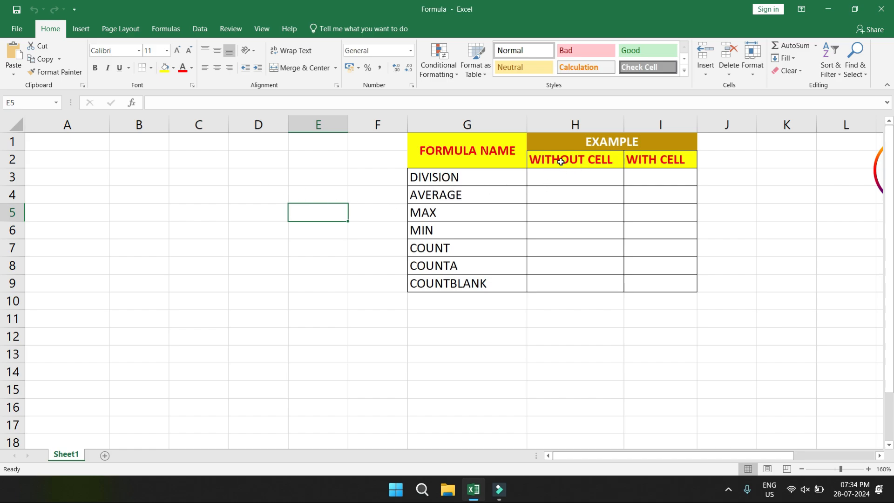
{"action": "left_click_drag", "start_coordinate": [559, 161], "coordinate": [555, 273]}
{"action": "left_click_drag", "start_coordinate": [661, 166], "coordinate": [655, 279]}
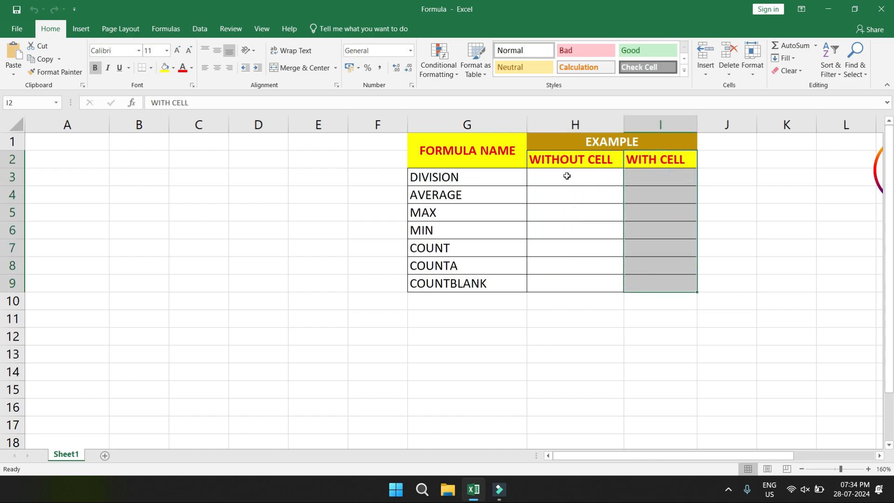
{"action": "left_click", "coordinate": [566, 174]}
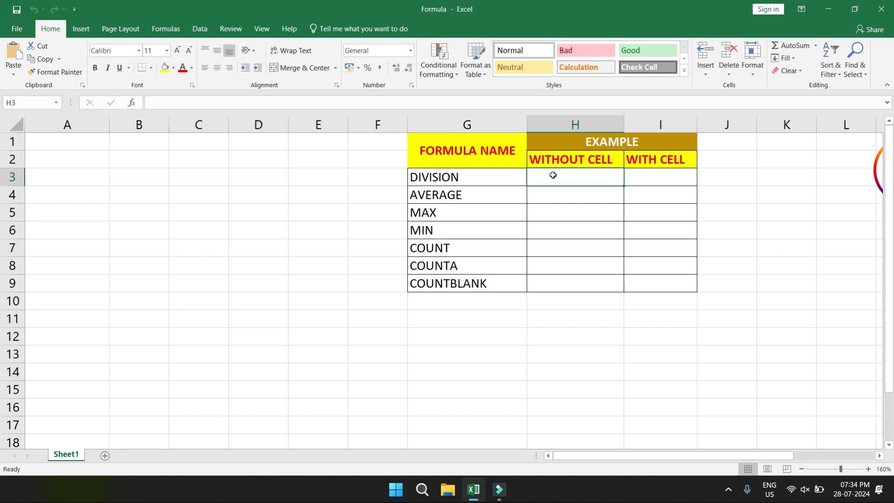
{"action": "left_click", "coordinate": [657, 174]}
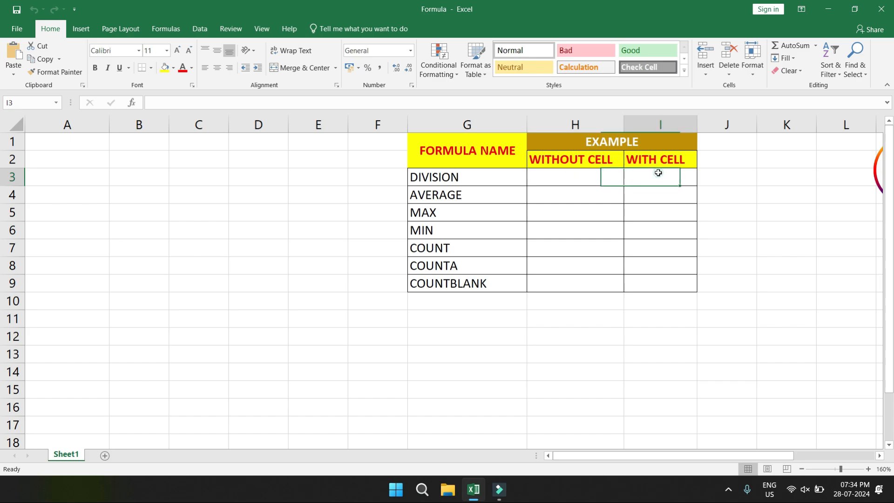
{"action": "left_click", "coordinate": [545, 174]}
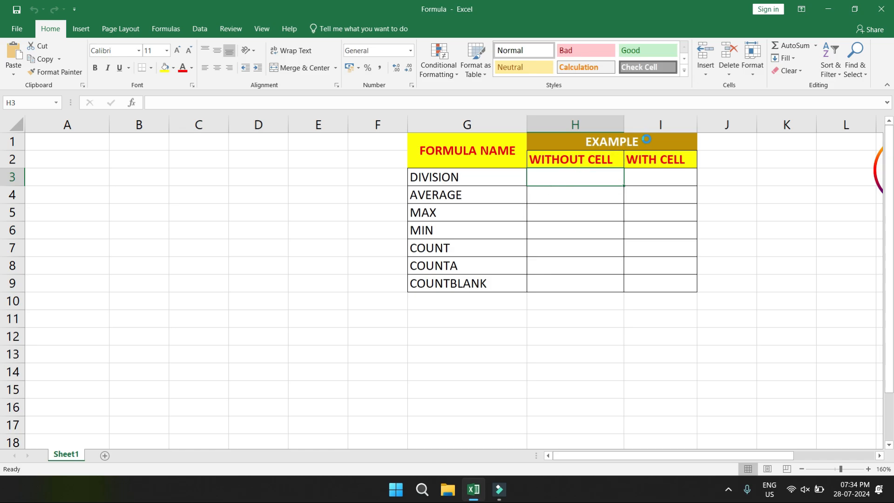
Step: Enter the division formula =78/8 in the WITHOUT CELL column of the DIVISION row, cell H3
{"action": "scroll", "coordinate": [646, 138], "scroll_direction": "up", "scroll_amount": 2, "text": "ctrl"}
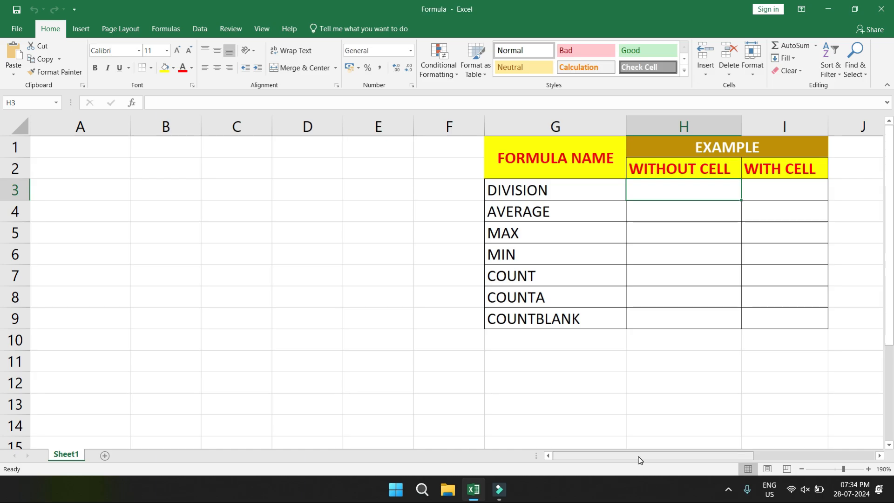
{"action": "left_click_drag", "start_coordinate": [639, 458], "coordinate": [691, 457]}
{"action": "scroll", "coordinate": [603, 163], "scroll_direction": "up", "scroll_amount": 1, "text": "ctrl"}
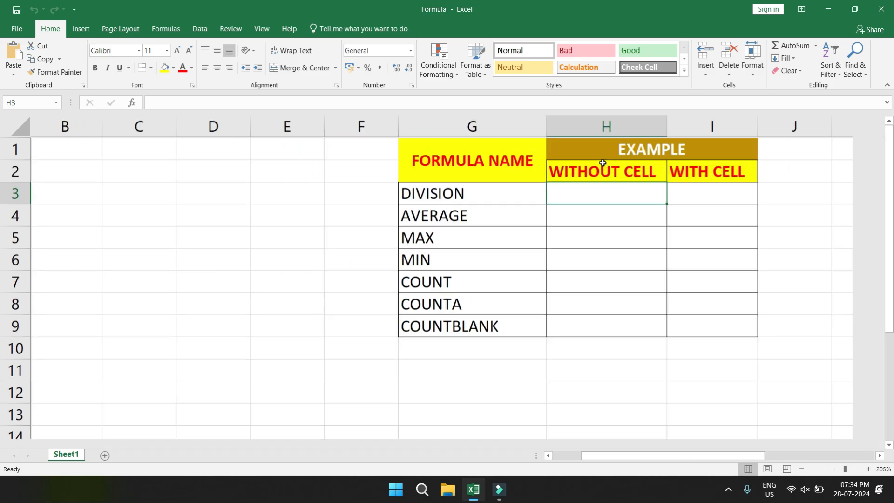
{"action": "left_click_drag", "start_coordinate": [615, 456], "coordinate": [672, 455]}
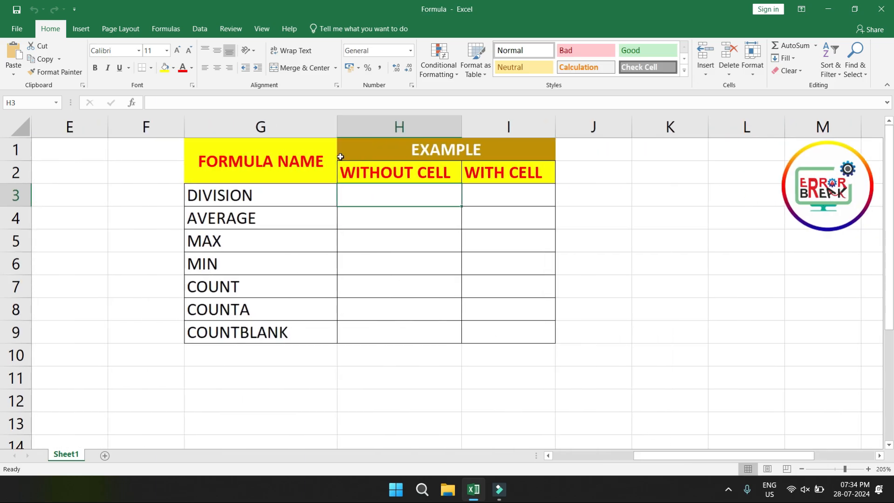
{"action": "left_click", "coordinate": [389, 200]}
{"action": "type", "text": "="}
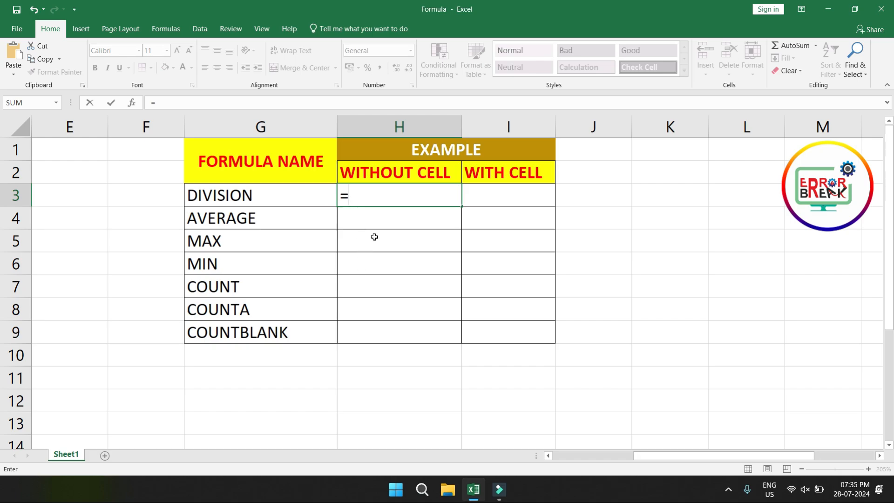
{"action": "type", "text": "78/8"}
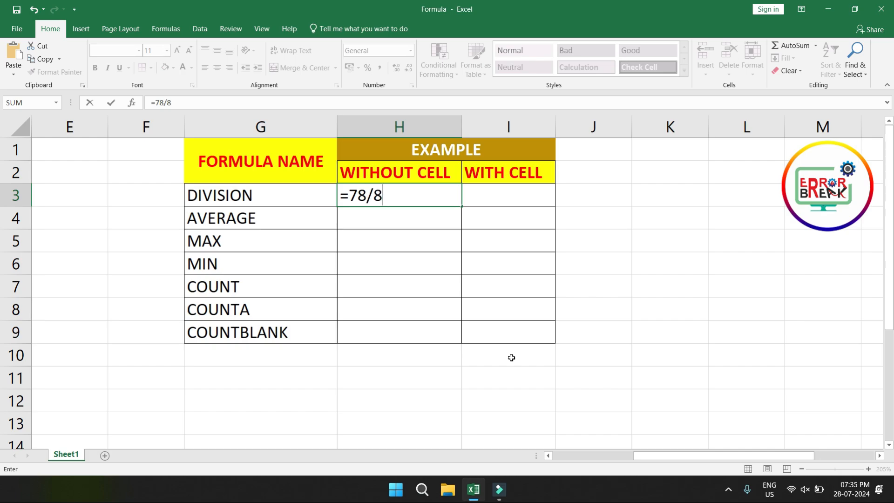
{"action": "key", "text": "Return"}
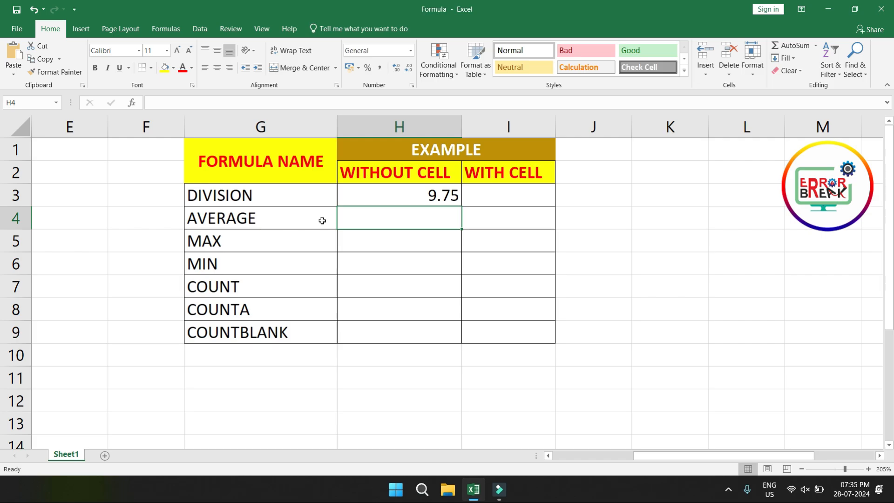
Step: Enter =AVERAGE(2,3,4,5,8) in the WITHOUT CELL column of the AVERAGE row, cell H4
{"action": "type", "text": "="}
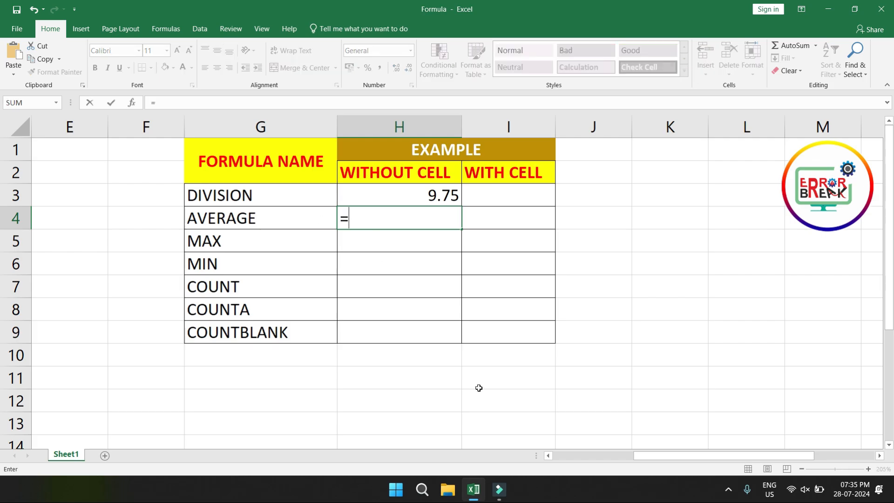
{"action": "type", "text": "aver"}
{"action": "key", "text": "Tab"}
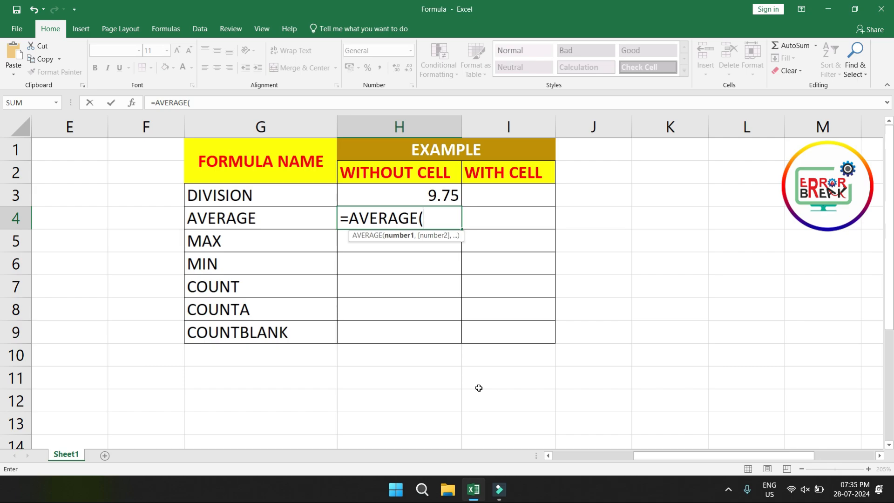
{"action": "type", "text": "2,3,"}
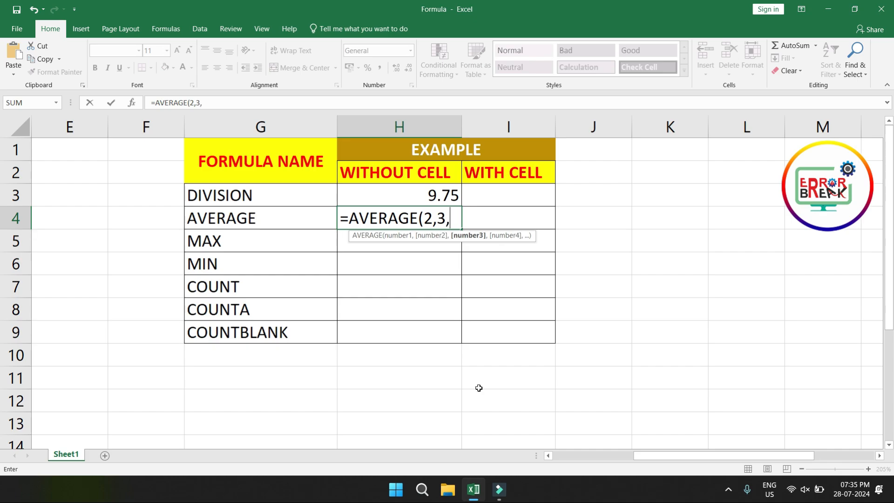
{"action": "type", "text": "4,5,"}
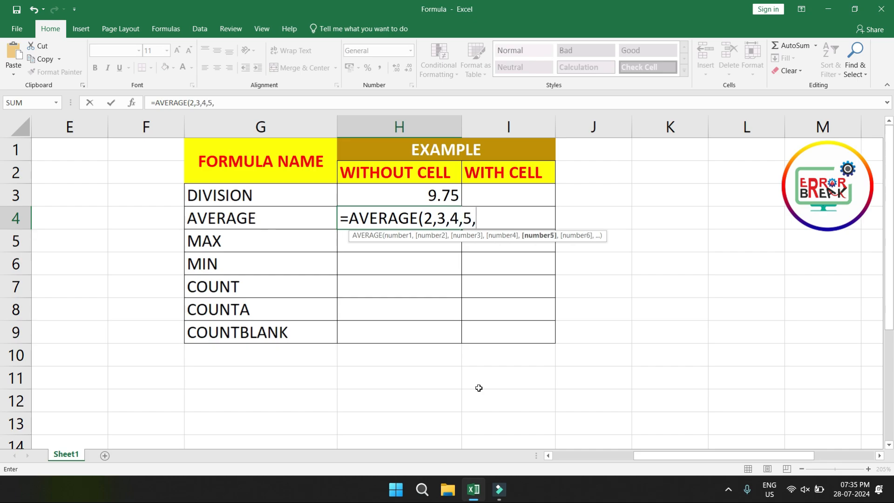
{"action": "type", "text": "8"}
{"action": "left_click", "coordinate": [485, 216]}
{"action": "left_click_drag", "start_coordinate": [485, 216], "coordinate": [424, 218]}
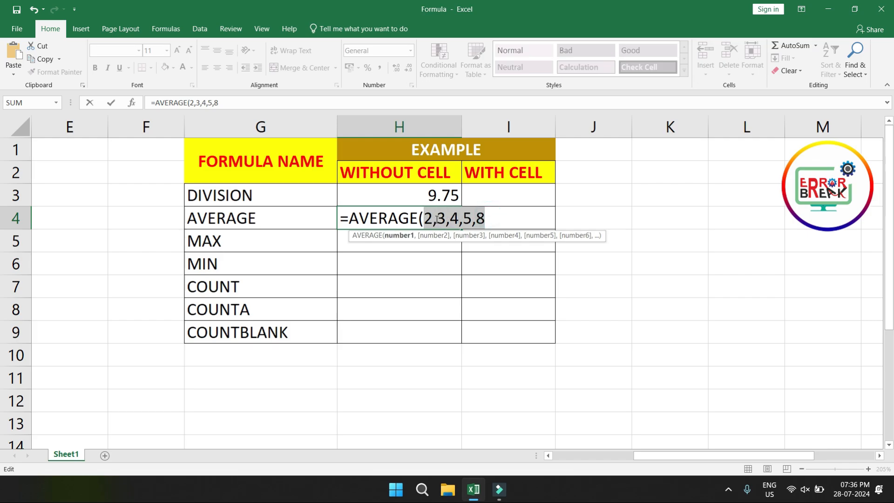
{"action": "left_click", "coordinate": [494, 220]}
{"action": "mouse_move", "coordinate": [490, 219]}
{"action": "left_mouse_down"}
{"action": "mouse_move", "coordinate": [429, 219]}
{"action": "mouse_move", "coordinate": [496, 219]}
{"action": "left_mouse_up"}
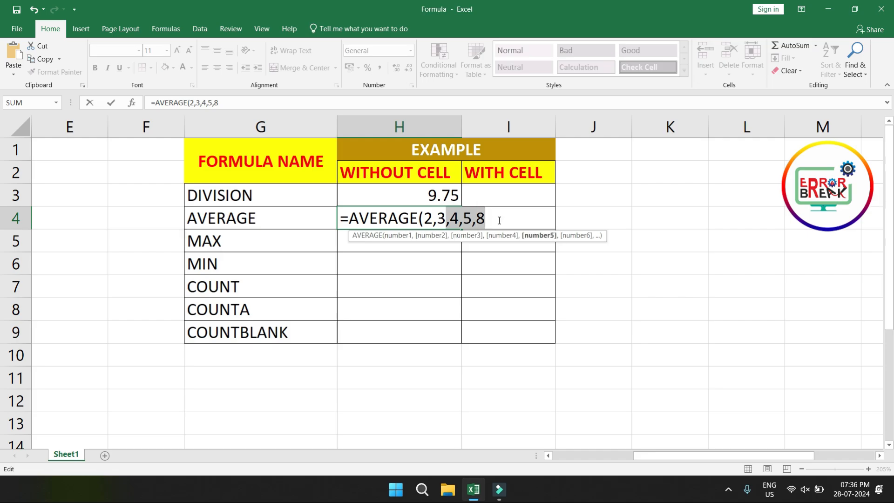
{"action": "left_click", "coordinate": [499, 220]}
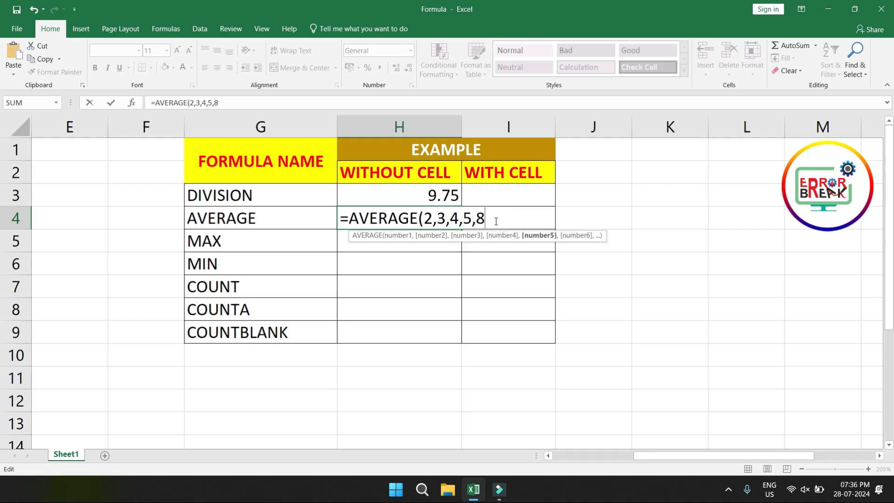
{"action": "type", "text": ")"}
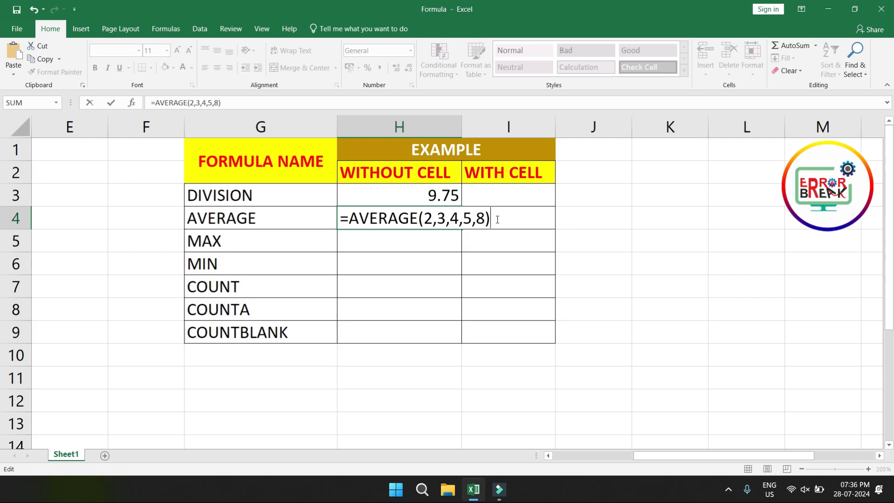
{"action": "key", "text": "Return"}
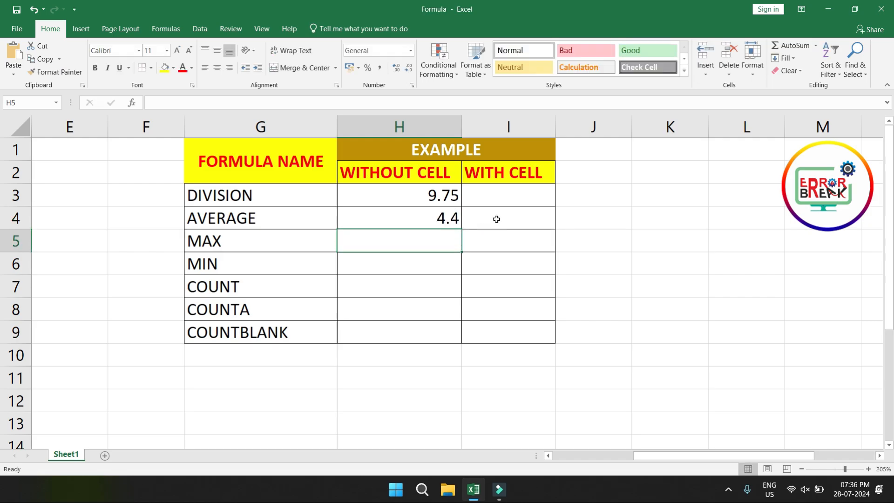
{"action": "type", "text": "=mix"}
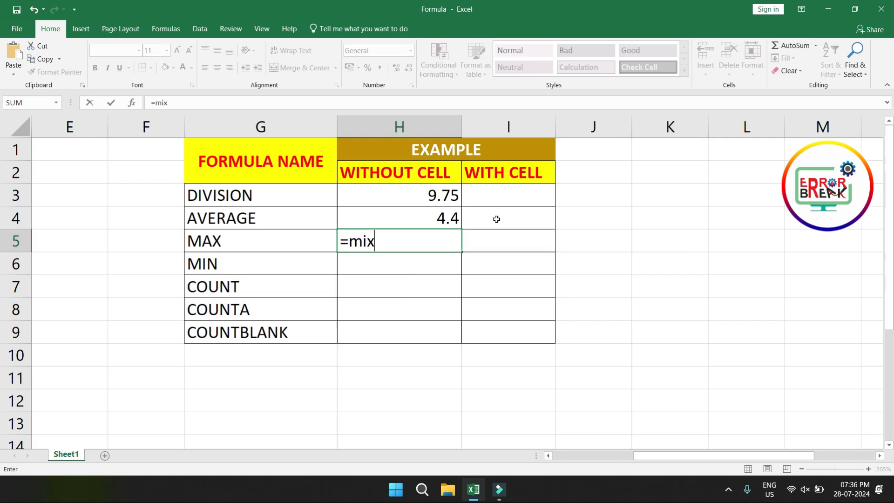
{"action": "key", "text": "Tab"}
{"action": "key", "text": "Left"}
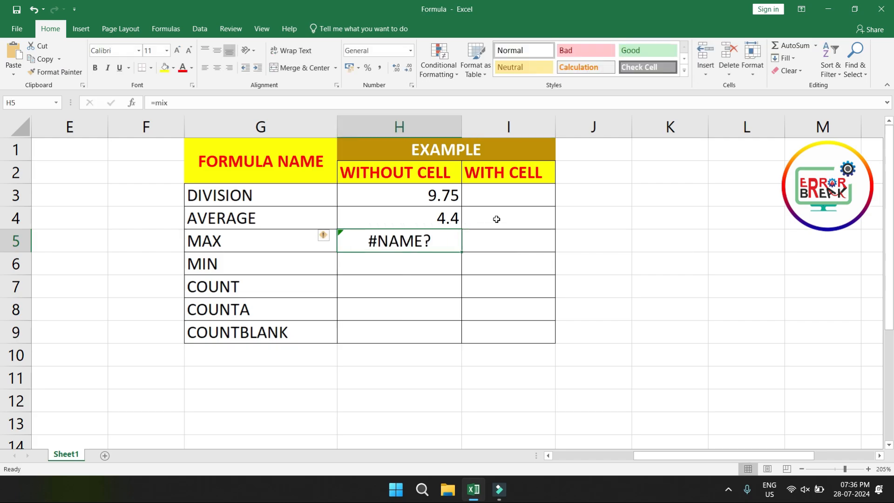
Step: Enter =MAX(4,2,8,3,4) in the WITHOUT CELL column of the MAX row, cell H5, and check the formula
{"action": "type", "text": "=max"}
{"action": "key", "text": "Tab"}
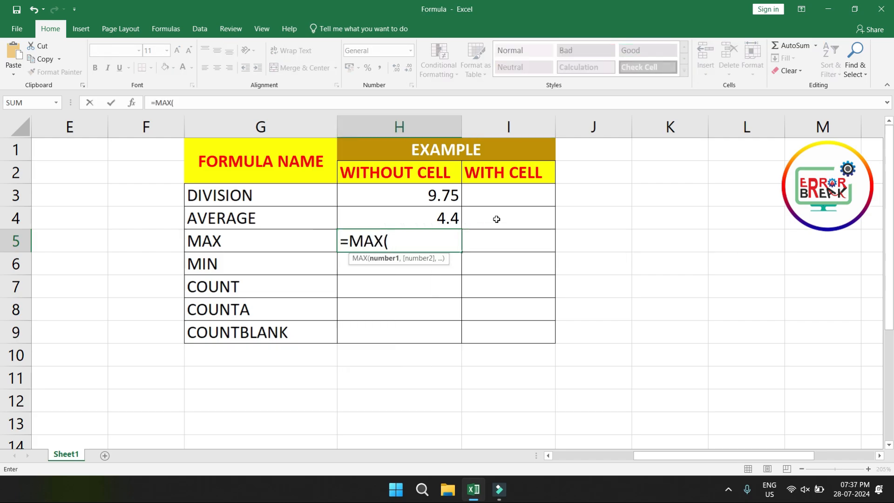
{"action": "type", "text": "4,2"}
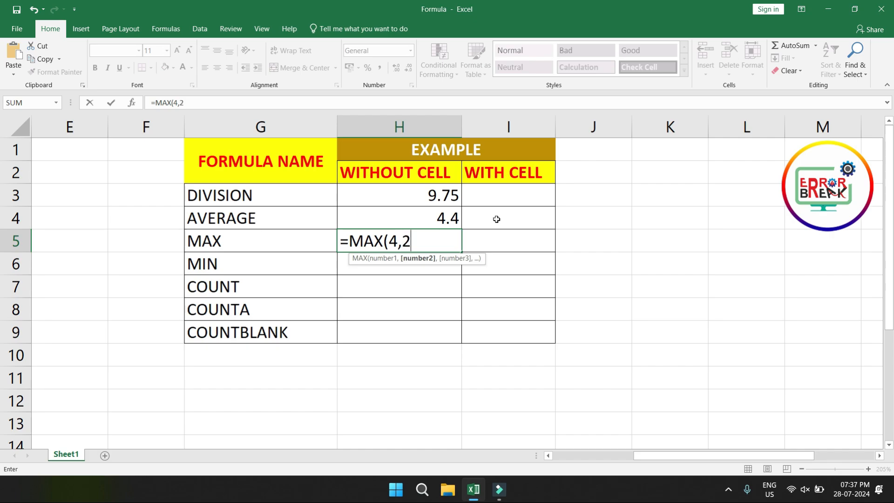
{"action": "type", "text": ",8,3"}
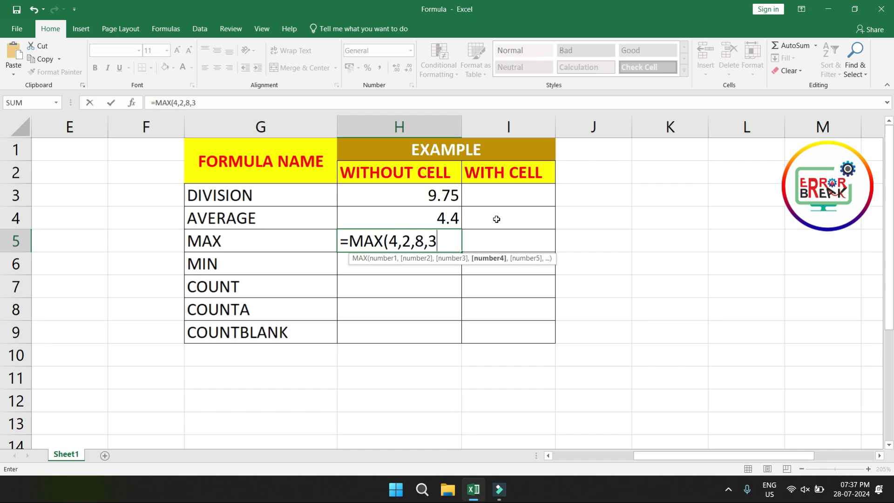
{"action": "type", "text": ",4"}
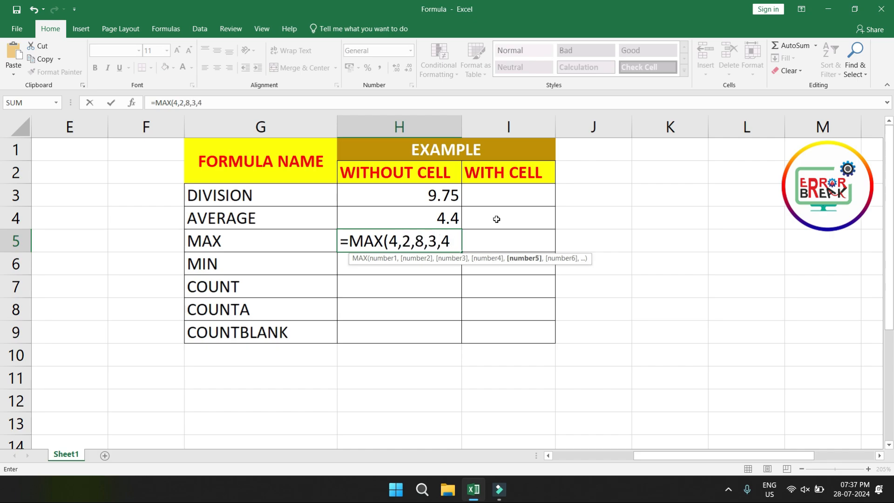
{"action": "type", "text": ")"}
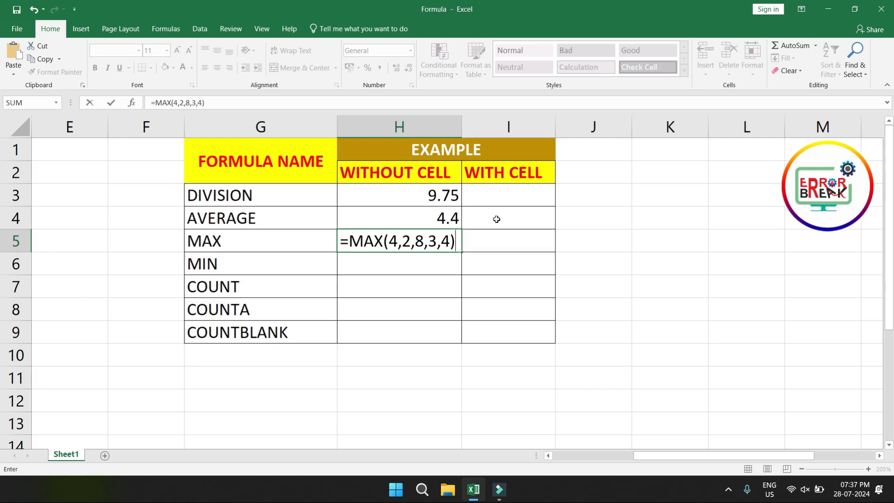
{"action": "key", "text": "Return"}
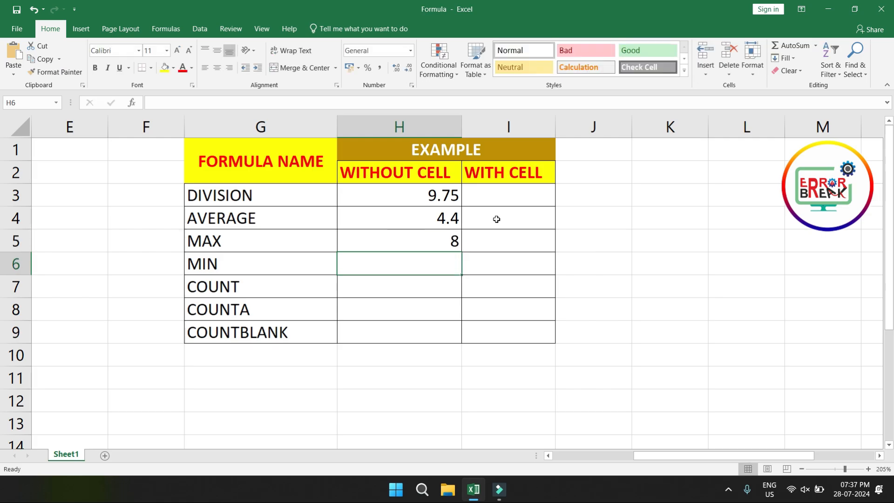
{"action": "left_click", "coordinate": [446, 239]}
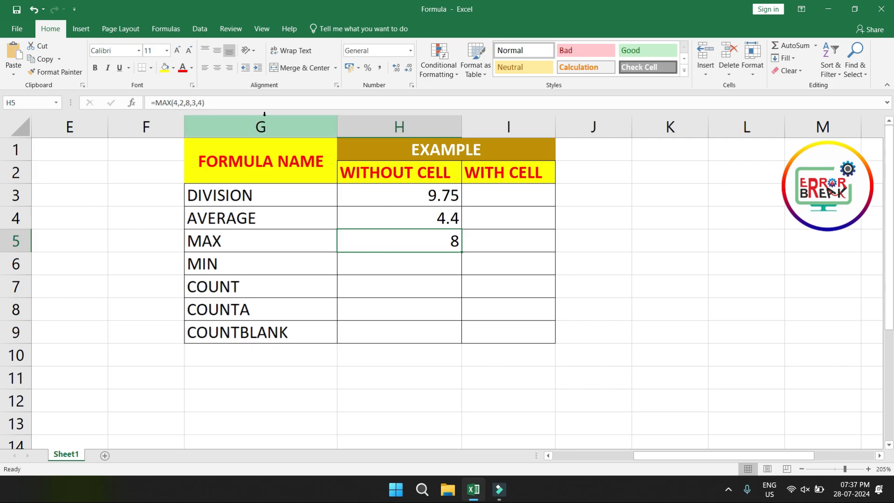
Step: Enter =MIN(8,1,5,9,7) in the WITHOUT CELL column of the MIN row, cell H6
{"action": "left_click", "coordinate": [373, 266]}
{"action": "type", "text": "="}
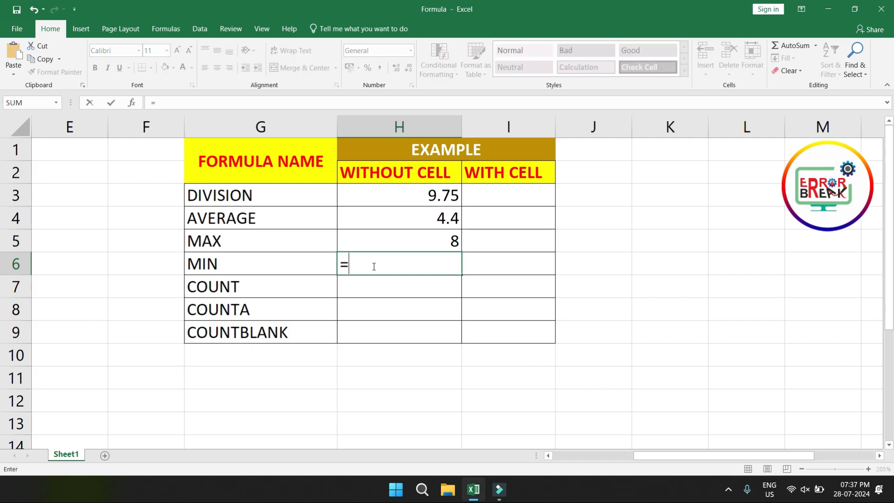
{"action": "type", "text": "min"}
{"action": "key", "text": "Tab"}
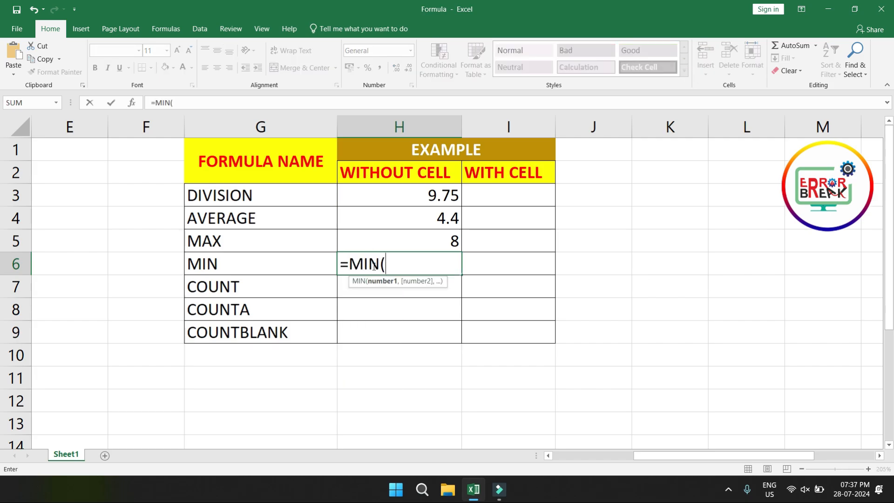
{"action": "type", "text": "8,1,5"}
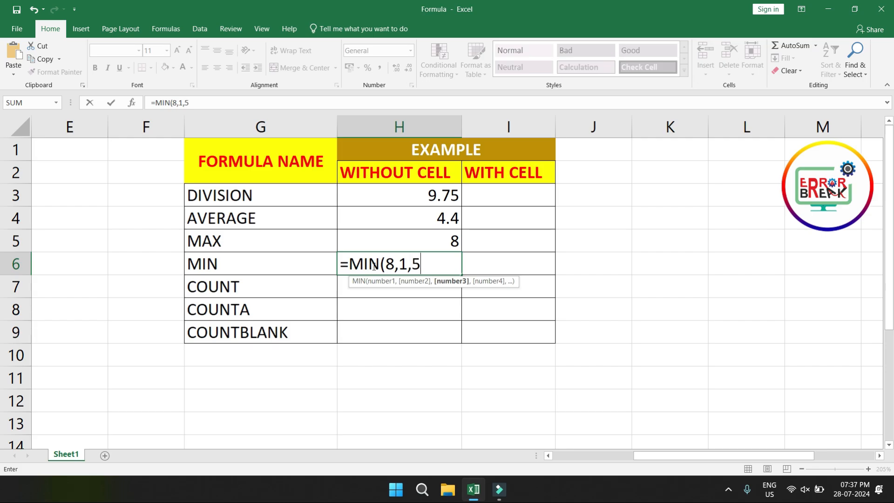
{"action": "type", "text": ","}
{"action": "type", "text": "9,"}
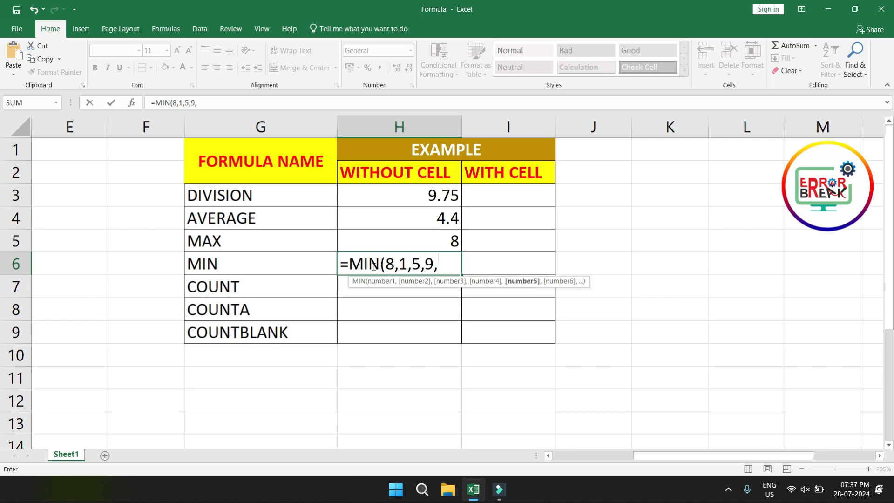
{"action": "type", "text": "7)"}
{"action": "key", "text": "Return"}
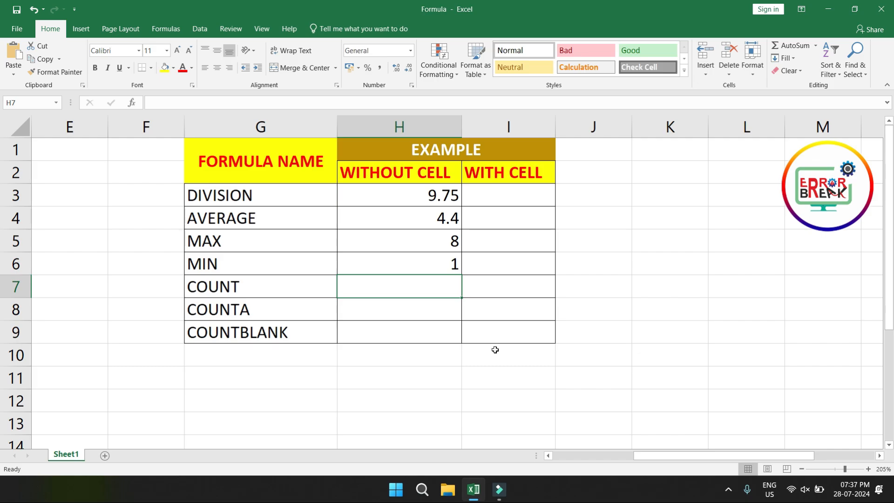
{"action": "type", "text": "count"}
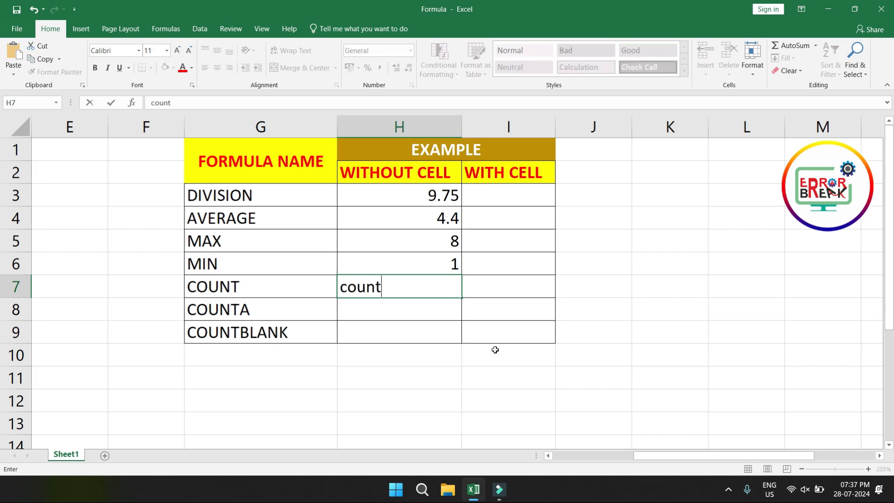
{"action": "key", "text": "BackSpace"}
{"action": "key", "text": "BackSpace"}
{"action": "key", "text": "BackSpace"}
{"action": "key", "text": "BackSpace"}
{"action": "key", "text": "BackSpace"}
Step: Enter =COUNT(4,8,7,9) in the WITHOUT CELL column of the COUNT row, cell H7
{"action": "type", "text": "=count"}
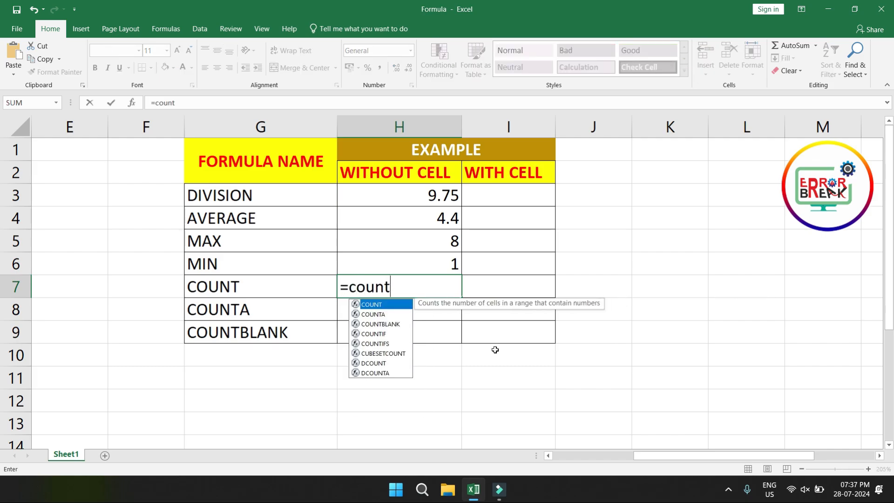
{"action": "key", "text": "Tab"}
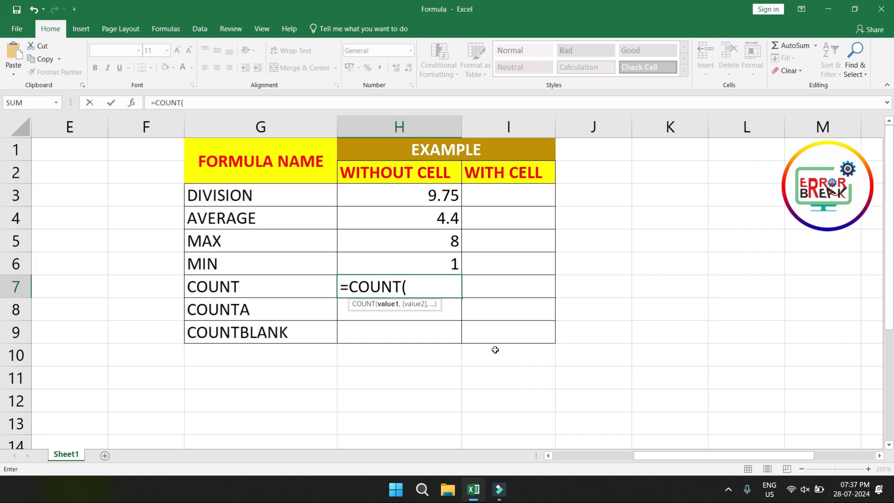
{"action": "type", "text": "4,8"}
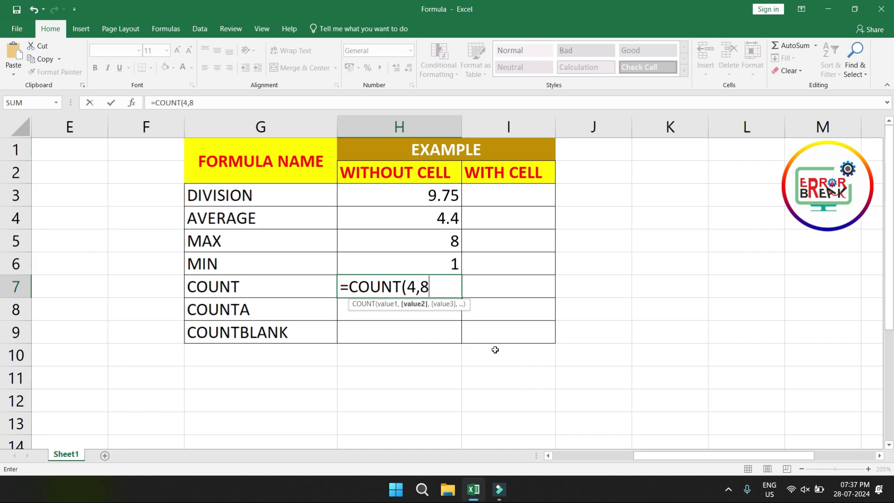
{"action": "type", "text": ",7,9)"}
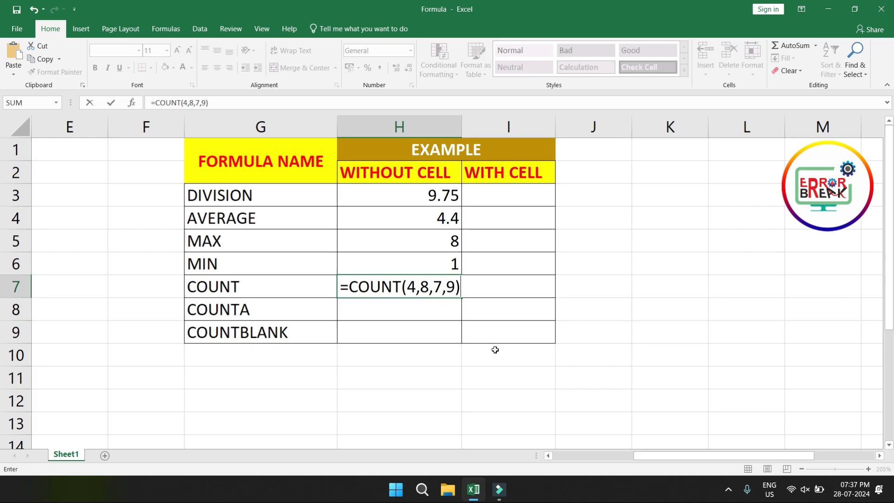
{"action": "key", "text": "Return"}
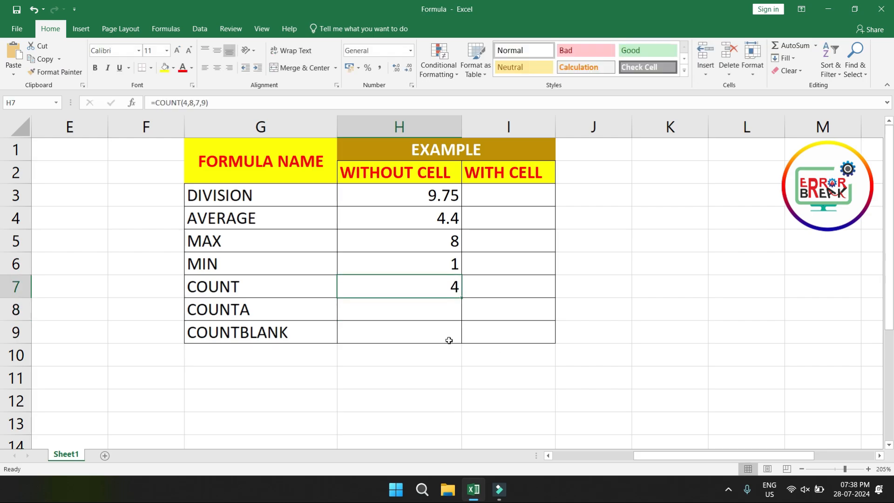
Step: Add the text argument "A" after the 9 in the COUNT formula in cell H7
{"action": "double_click", "coordinate": [449, 285]}
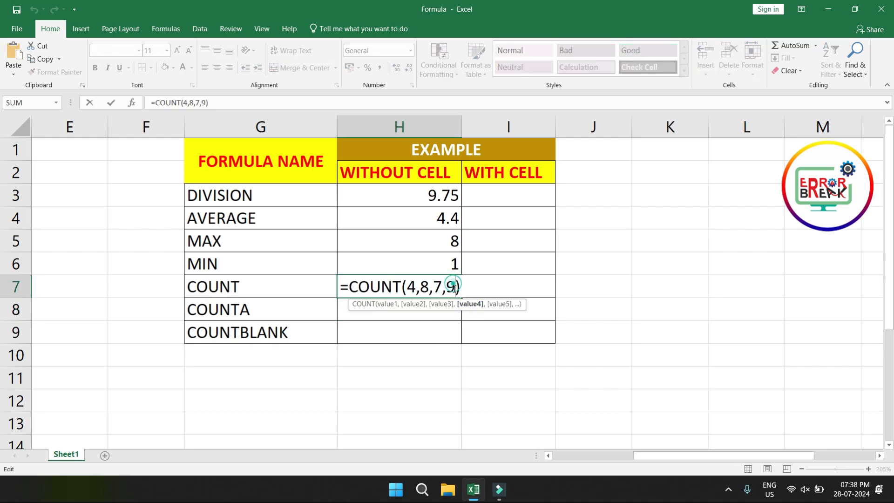
{"action": "type", "text": ",\"A"}
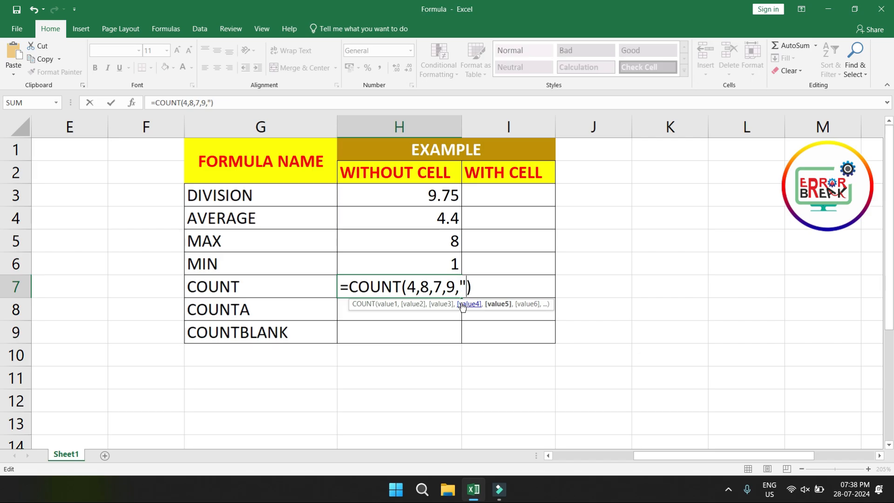
{"action": "type", "text": "\""}
{"action": "key", "text": "Return"}
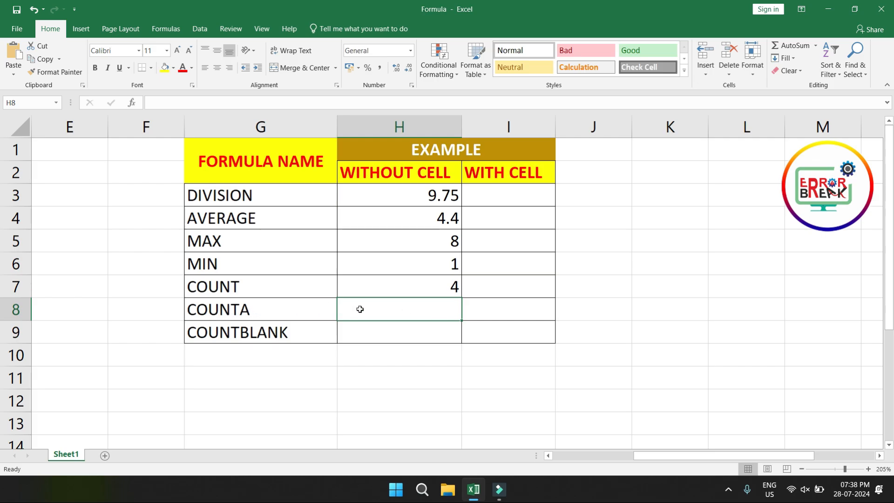
Step: Enter =COUNTA(1,5,7,9) in the WITHOUT CELL column of the COUNTA row, cell H8
{"action": "type", "text": "=count"}
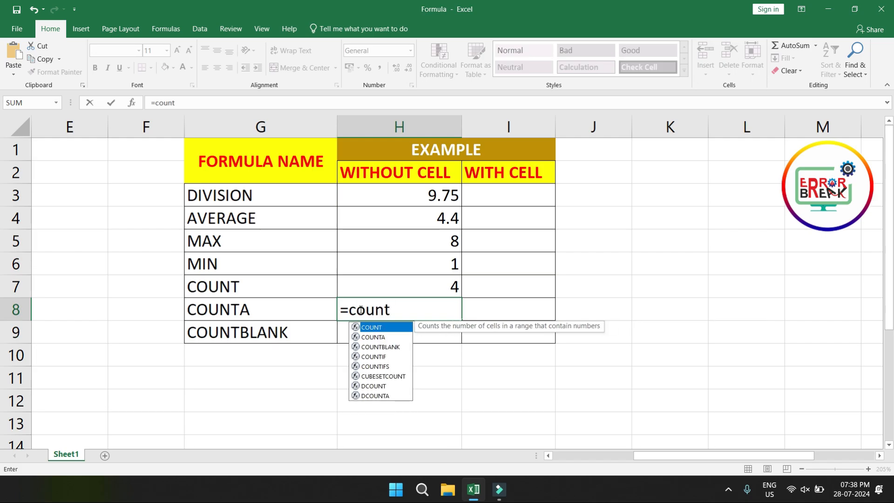
{"action": "key", "text": "Down"}
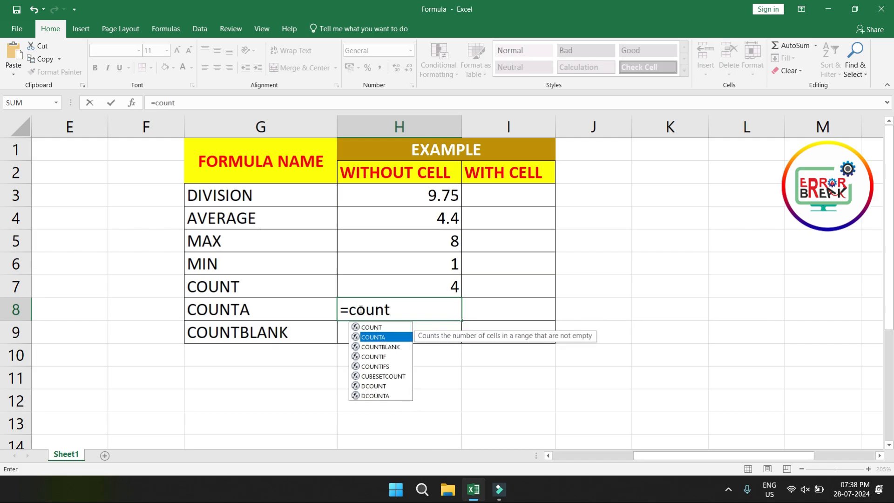
{"action": "key", "text": "Tab"}
{"action": "type", "text": "1,"}
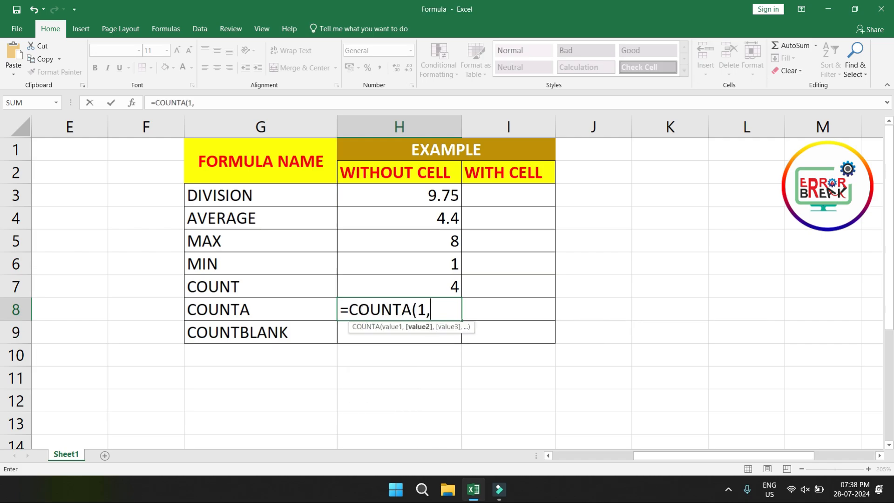
{"action": "type", "text": "5,7,"}
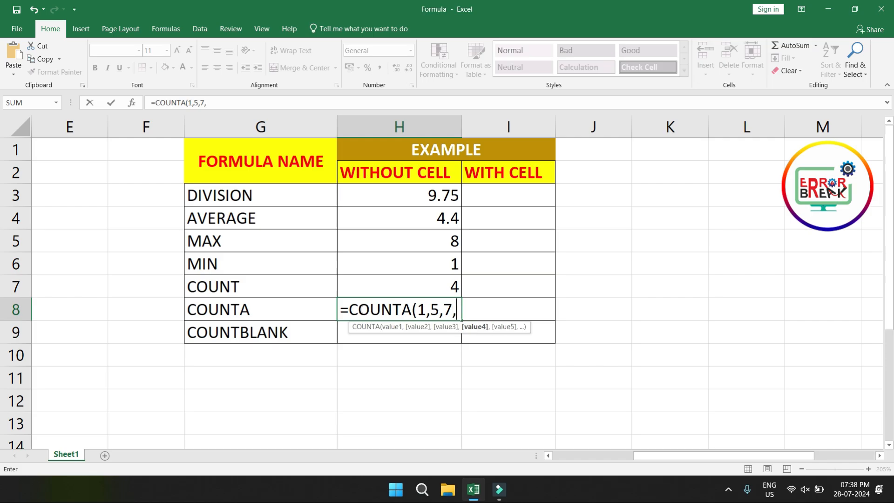
{"action": "type", "text": "9)"}
{"action": "key", "text": "Return"}
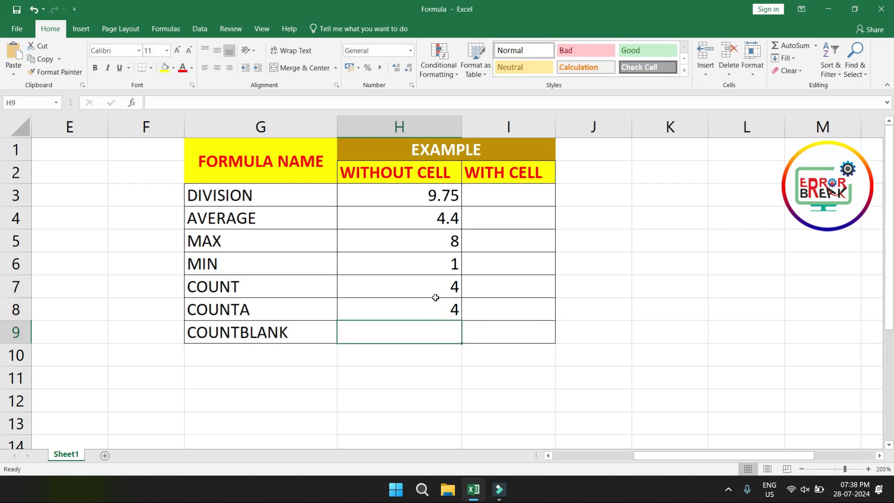
Step: Check the text argument of the COUNT formula in H7, and add "hello" as the last argument of the COUNTA formula in H8
{"action": "left_click", "coordinate": [274, 287]}
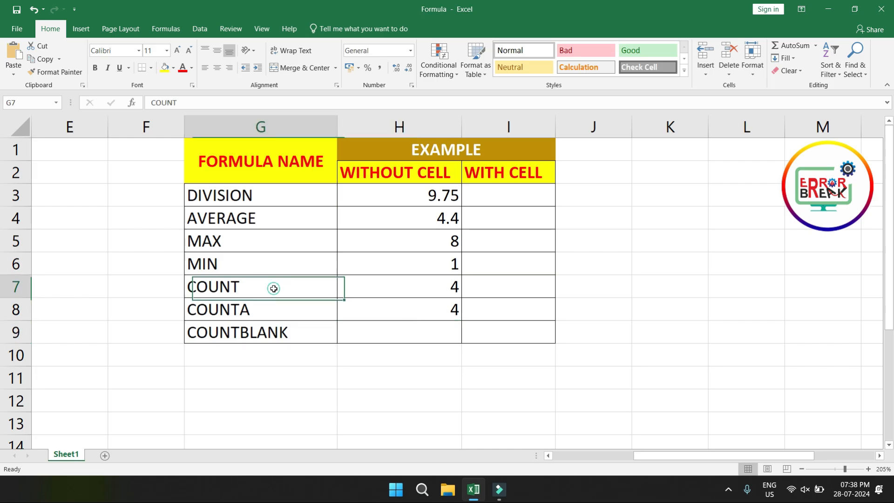
{"action": "double_click", "coordinate": [452, 287]}
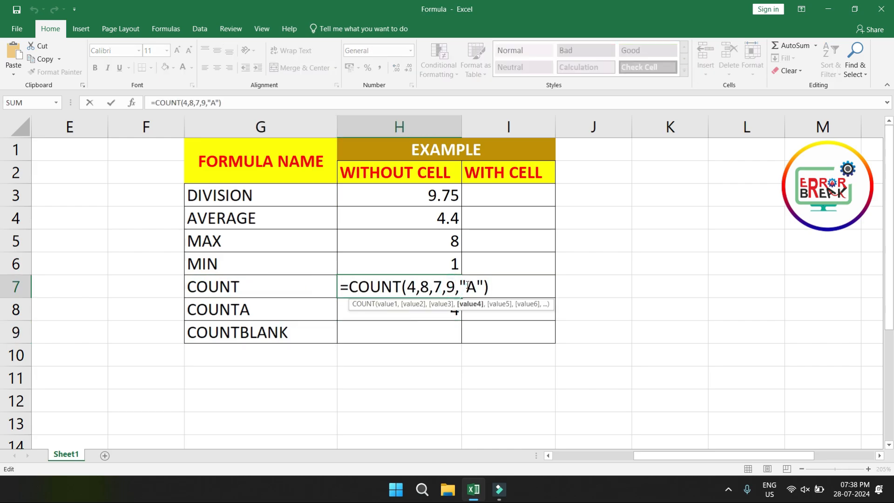
{"action": "left_click_drag", "start_coordinate": [466, 287], "coordinate": [480, 288]}
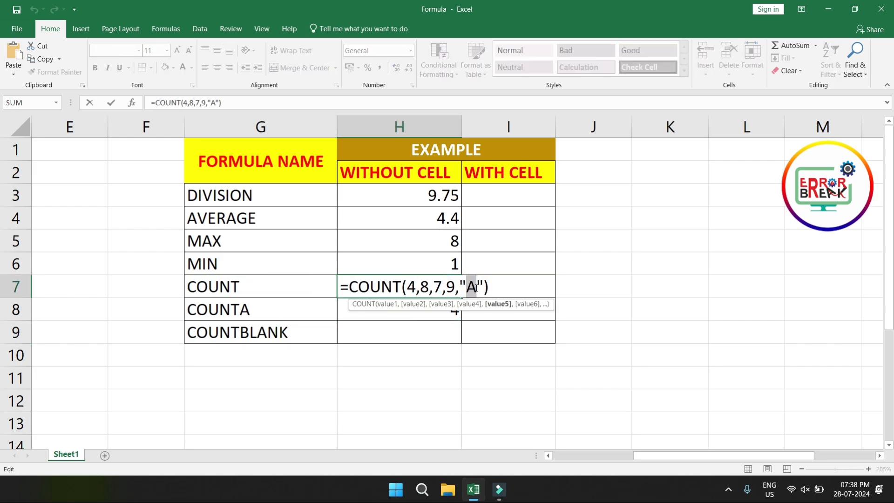
{"action": "key", "text": "Return"}
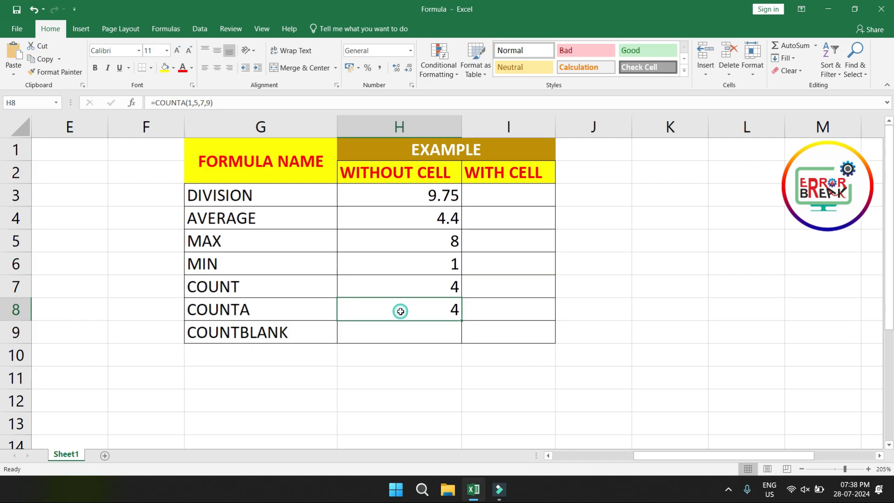
{"action": "double_click", "coordinate": [401, 311]}
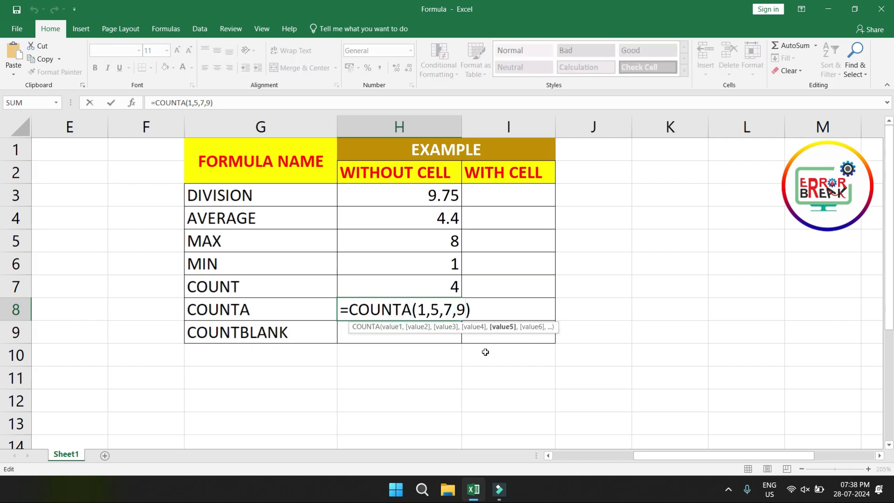
{"action": "type", "text": ",\"hello"}
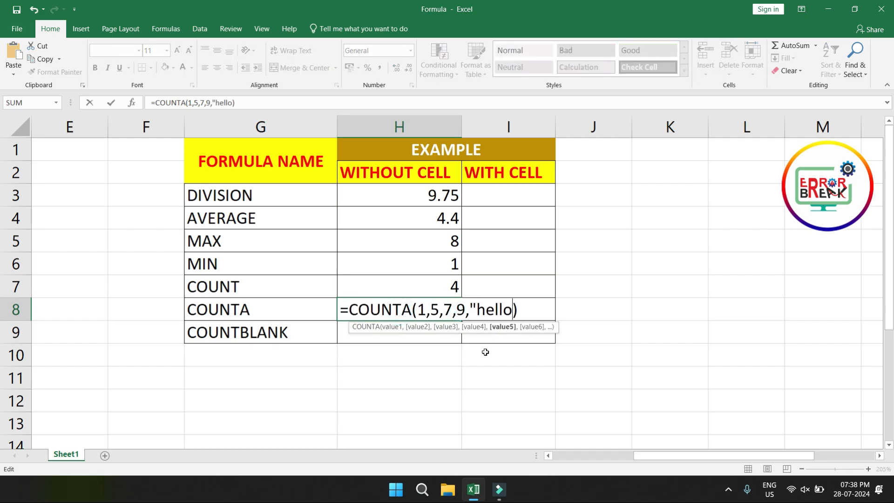
{"action": "type", "text": "\""}
{"action": "key", "text": "Return"}
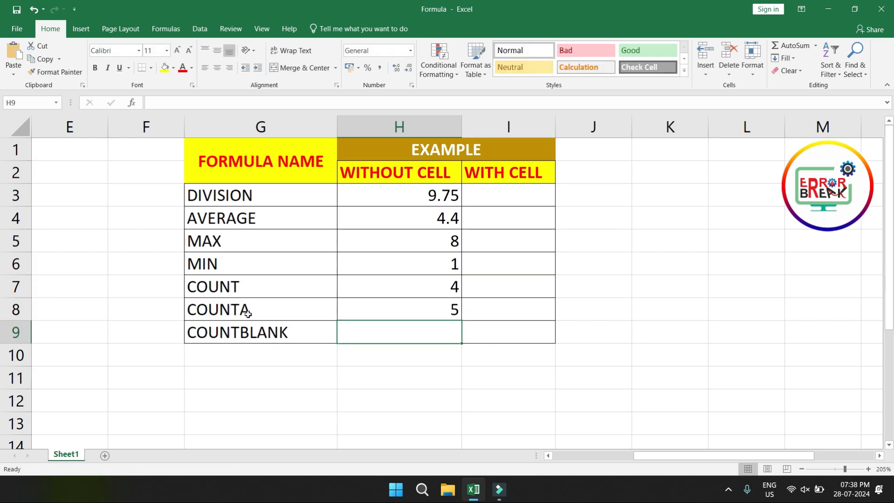
{"action": "left_click", "coordinate": [396, 313]}
{"action": "double_click", "coordinate": [396, 313]}
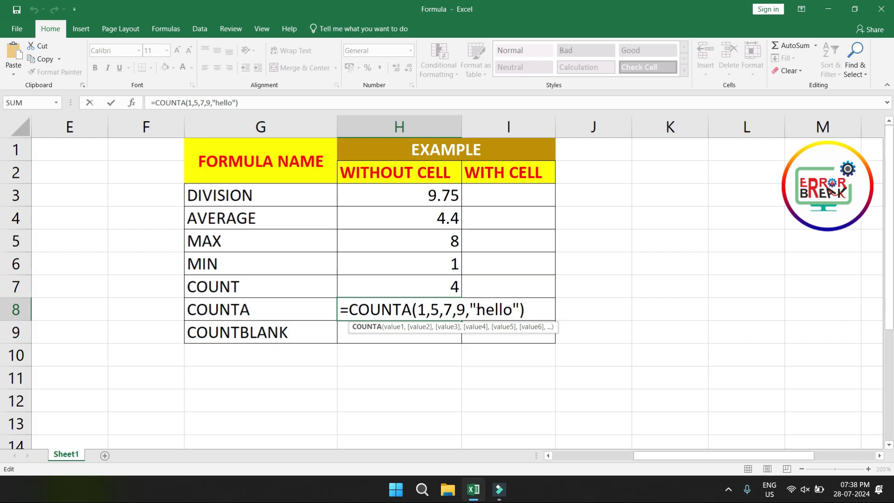
{"action": "key", "text": "Return"}
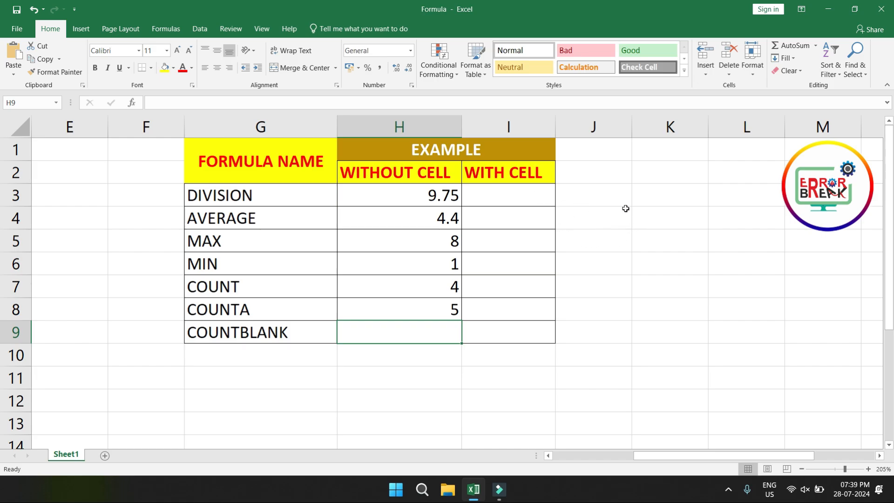
Step: Enter the sample numbers 4, 5, 9, 7, 8, 5 and 5 down cells J3 to J9
{"action": "left_click", "coordinate": [595, 203]}
{"action": "type", "text": "4"}
{"action": "key", "text": "Return"}
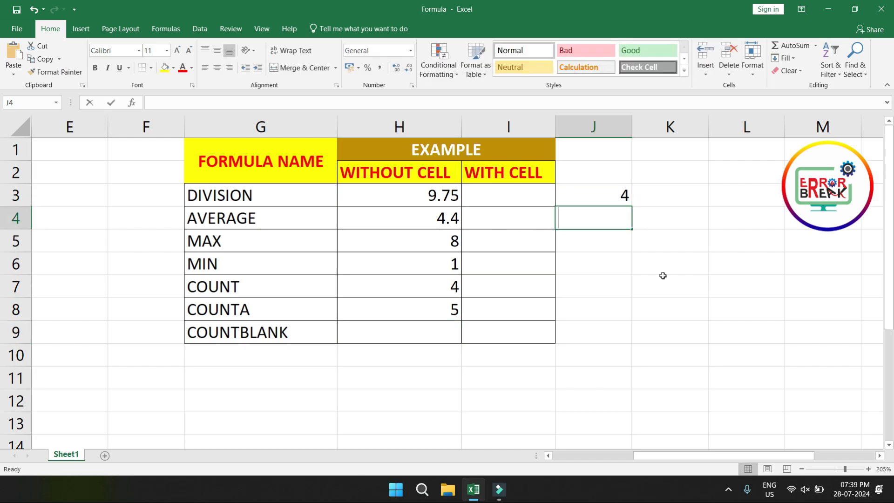
{"action": "type", "text": "5"}
{"action": "key", "text": "Return"}
{"action": "type", "text": "9"}
{"action": "key", "text": "Return"}
{"action": "type", "text": "7"}
{"action": "key", "text": "Return"}
{"action": "type", "text": "8"}
{"action": "key", "text": "Return"}
{"action": "type", "text": "5"}
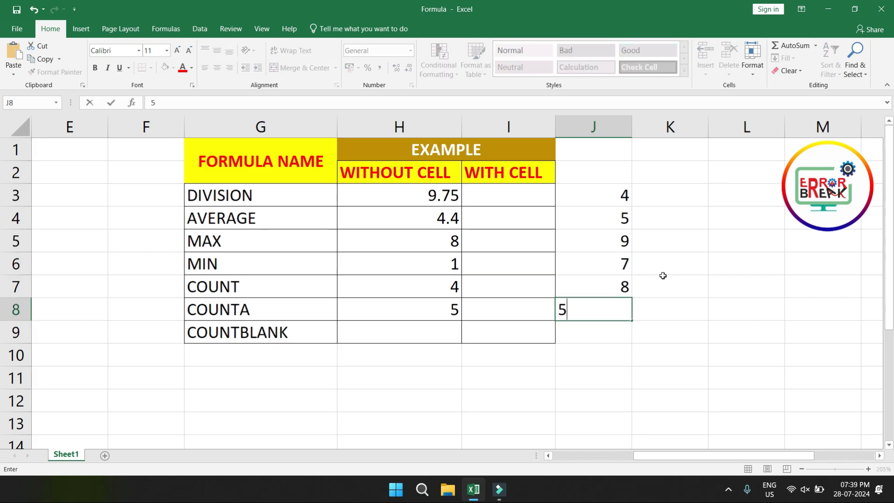
{"action": "key", "text": "Return"}
{"action": "type", "text": "5"}
{"action": "key", "text": "Return"}
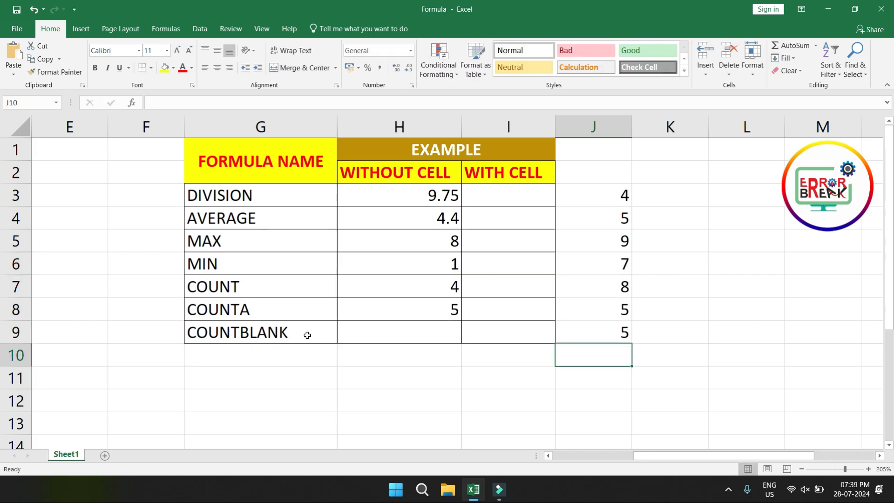
Step: Enter =COUNTBLANK(J3:J9) in the WITHOUT CELL column of the COUNTBLANK row, cell H9
{"action": "left_click", "coordinate": [399, 332]}
{"action": "type", "text": "=coun"}
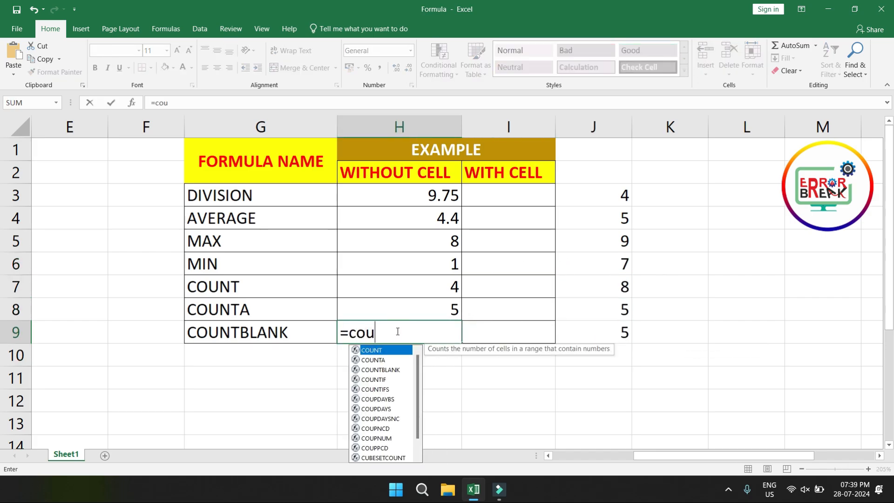
{"action": "key", "text": "Down"}
{"action": "key", "text": "Down"}
{"action": "key", "text": "Tab"}
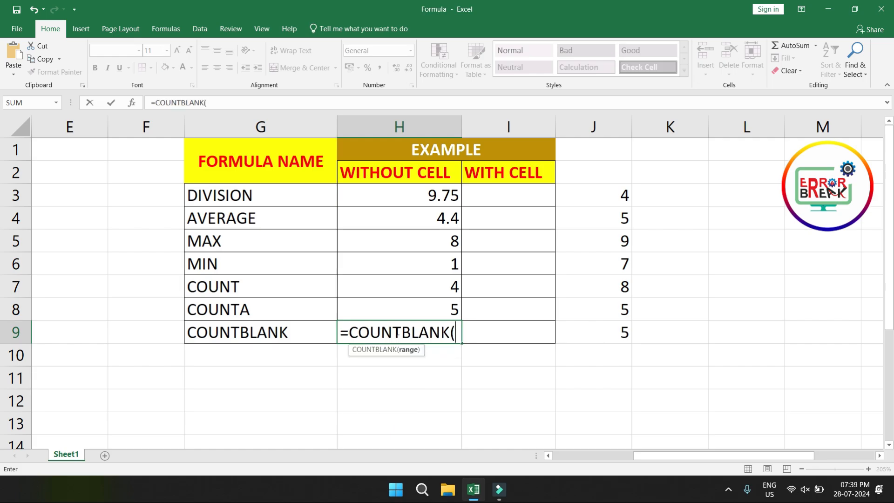
{"action": "left_click_drag", "start_coordinate": [615, 198], "coordinate": [605, 333]}
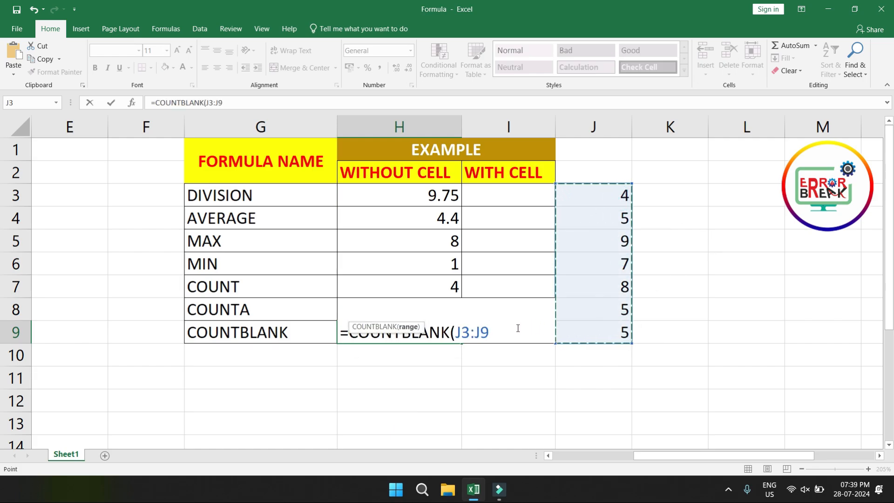
{"action": "key", "text": "BackSpace"}
{"action": "key", "text": "BackSpace"}
{"action": "key", "text": "BackSpace"}
{"action": "key", "text": "BackSpace"}
{"action": "key", "text": "BackSpace"}
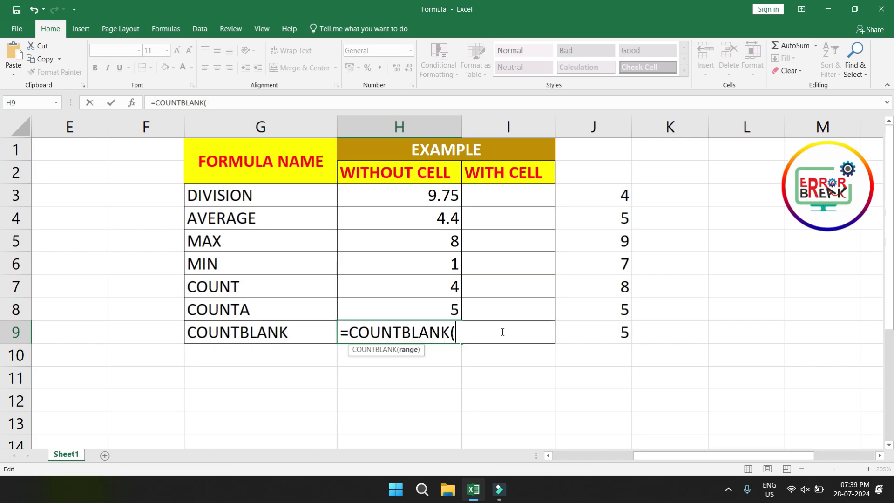
{"action": "type", "text": "J3"}
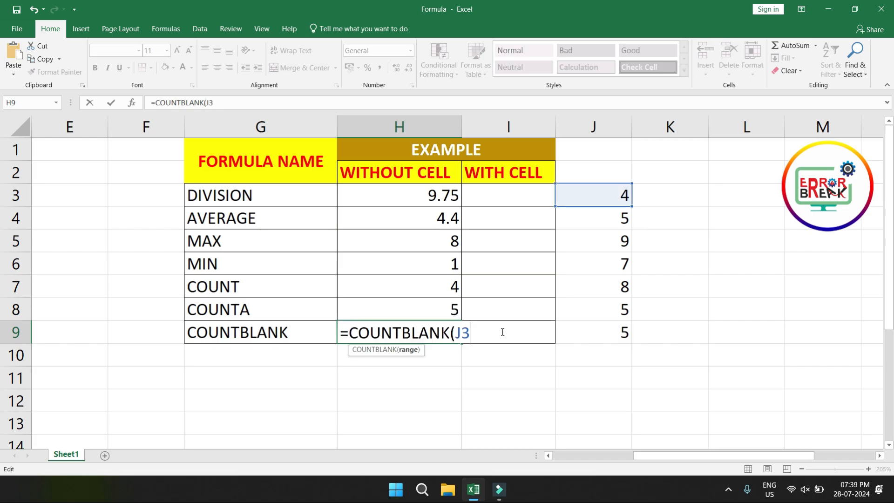
{"action": "type", "text": ":"}
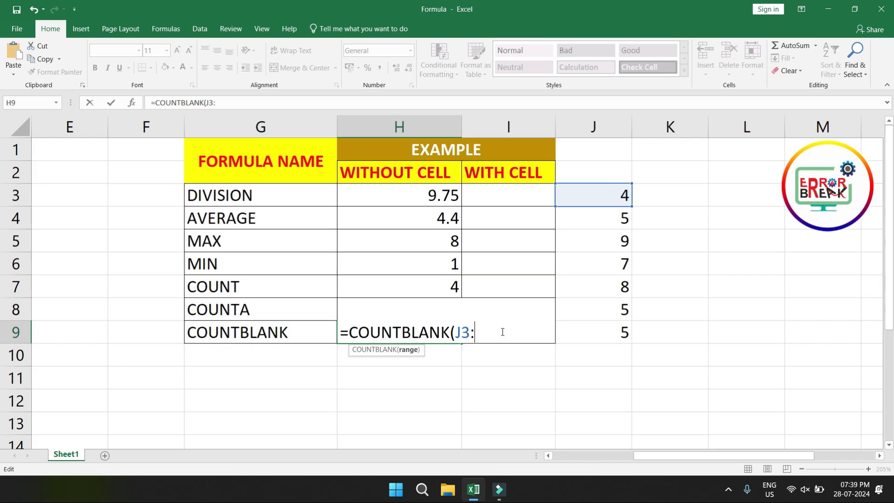
{"action": "type", "text": "J9"}
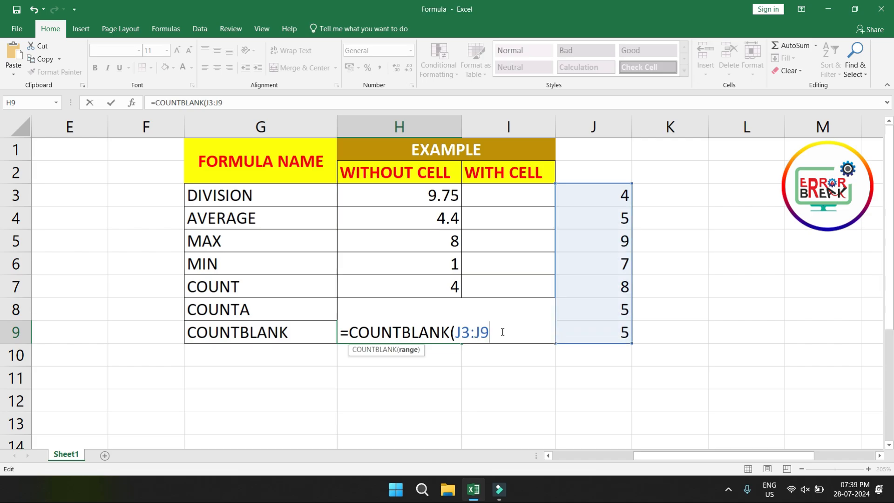
{"action": "type", "text": ")"}
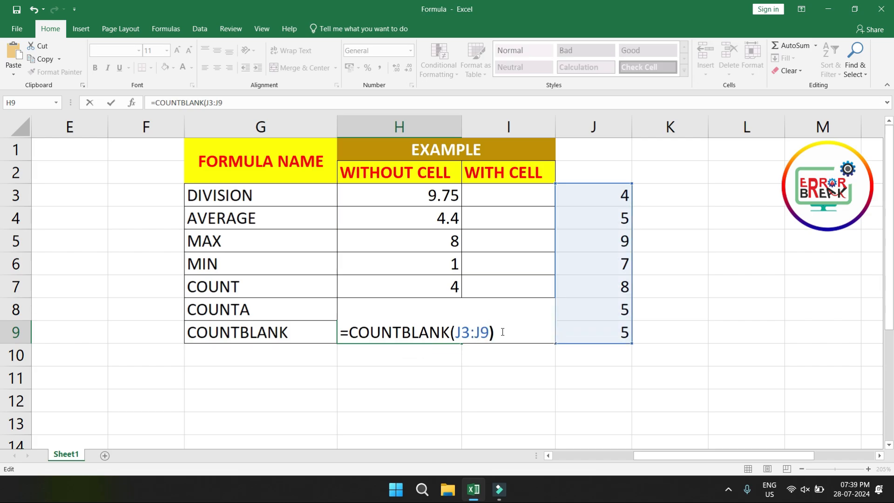
{"action": "key", "text": "Return"}
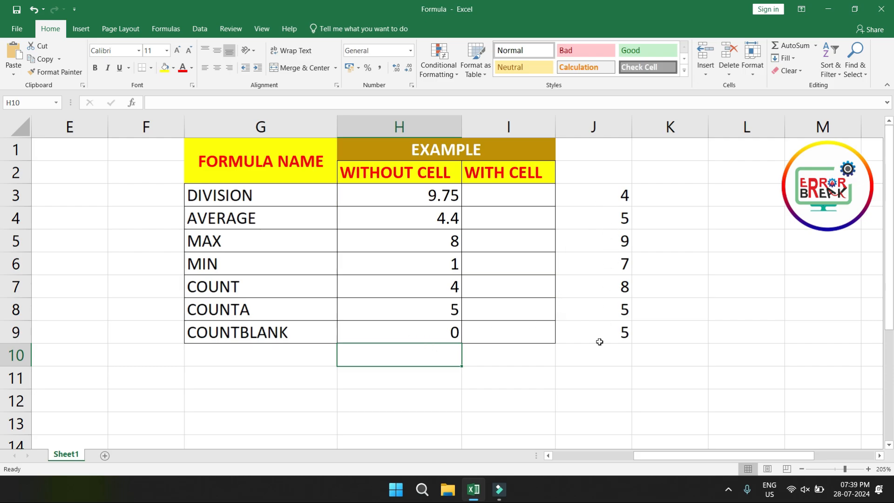
Step: Clear the sample numbers in cells J4, J6 and J8, and check the COUNTBLANK range J3:J9
{"action": "left_click", "coordinate": [617, 218]}
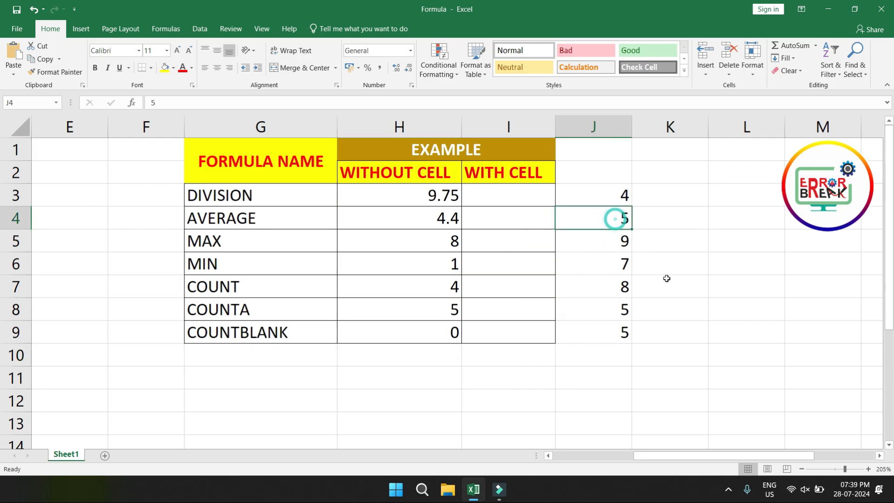
{"action": "key", "text": "Delete"}
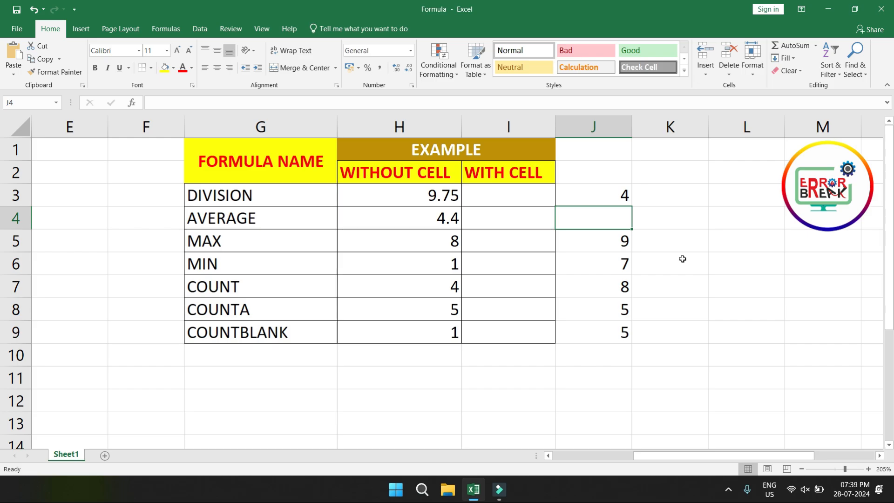
{"action": "key", "text": "Down"}
{"action": "key", "text": "Down"}
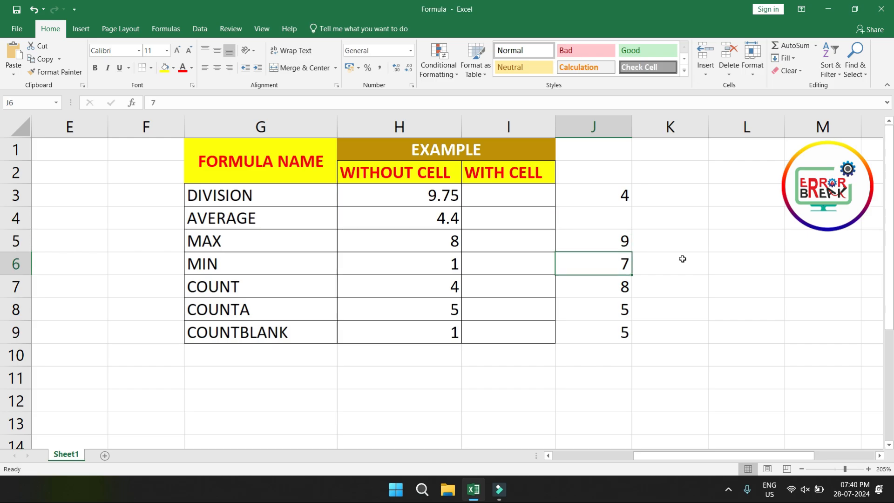
{"action": "key", "text": "Delete"}
{"action": "key", "text": "Down"}
{"action": "key", "text": "Down"}
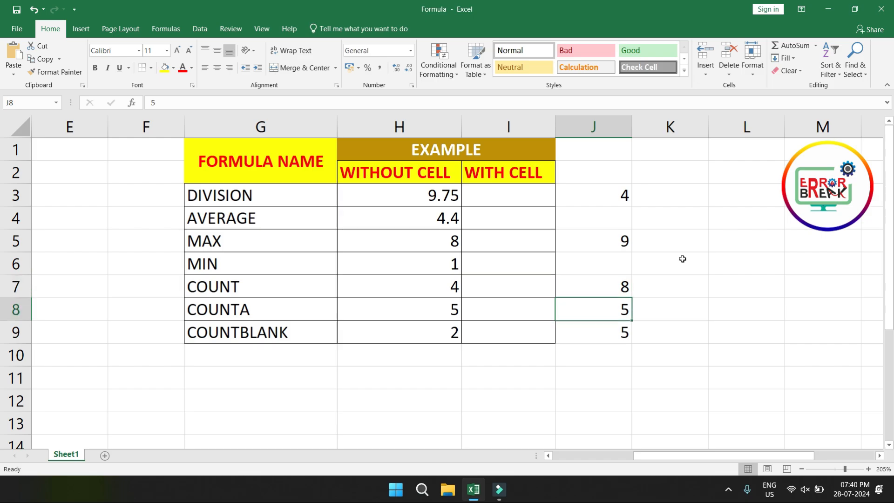
{"action": "key", "text": "Delete"}
{"action": "left_click_drag", "start_coordinate": [604, 195], "coordinate": [611, 332]}
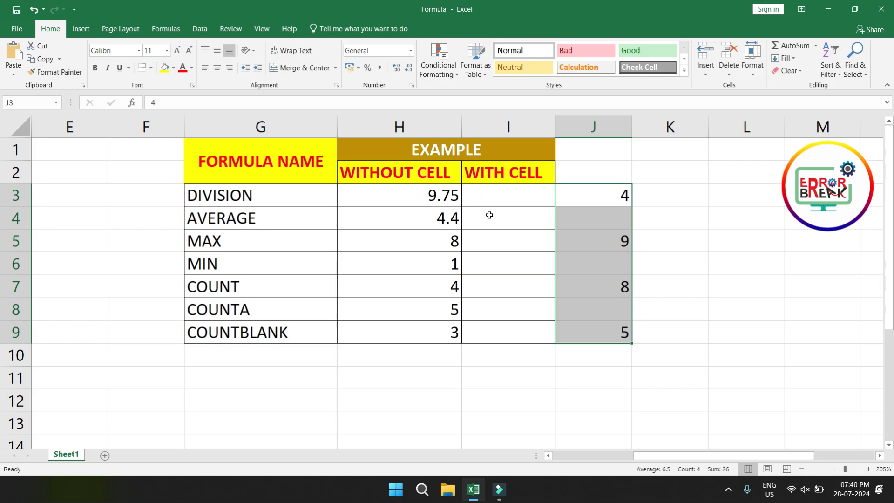
{"action": "left_click", "coordinate": [677, 266]}
Step: Begin a formula in the WITH CELL column of the DIVISION row, cell I3
{"action": "left_click", "coordinate": [506, 196]}
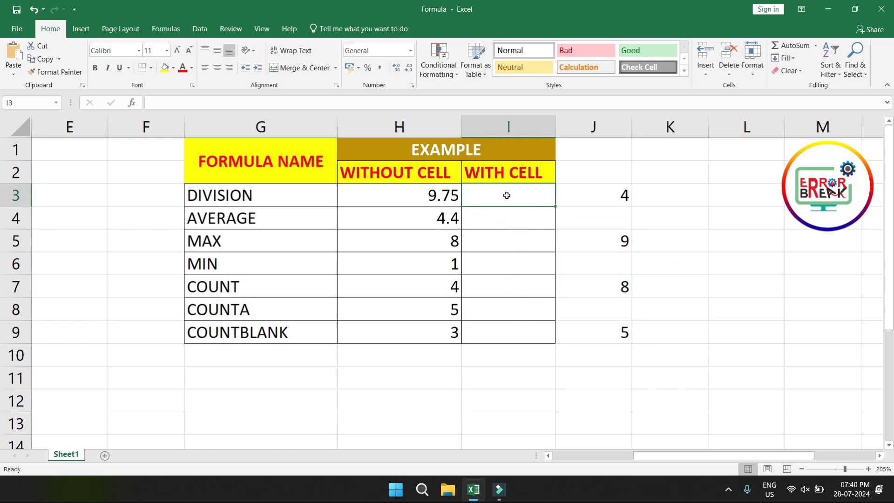
{"action": "type", "text": "="}
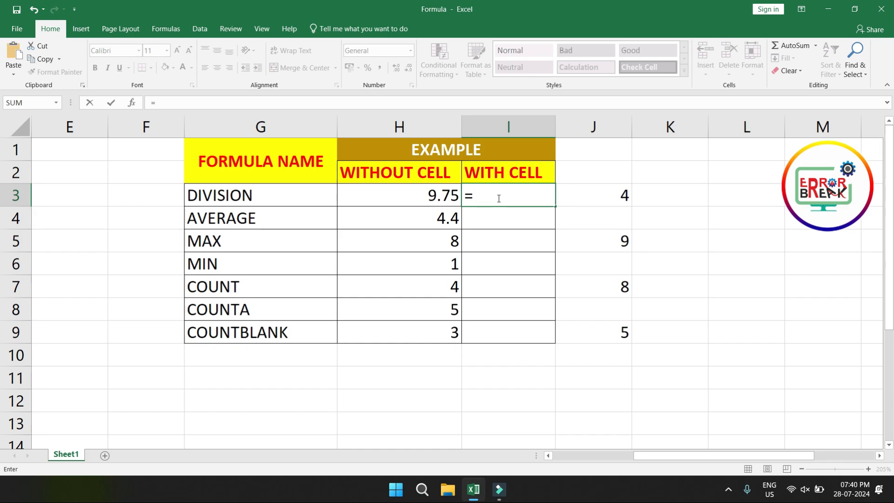
{"action": "type", "text": "divi"}
{"action": "key", "text": "BackSpace"}
{"action": "key", "text": "BackSpace"}
{"action": "key", "text": "BackSpace"}
{"action": "key", "text": "BackSpace"}
{"action": "type", "text": "divi"}
{"action": "key", "text": "BackSpace"}
{"action": "key", "text": "BackSpace"}
{"action": "key", "text": "BackSpace"}
{"action": "key", "text": "BackSpace"}
Step: Complete the DIVISION formula in I3 as =J3/J5 using cell references
{"action": "left_click", "coordinate": [614, 194]}
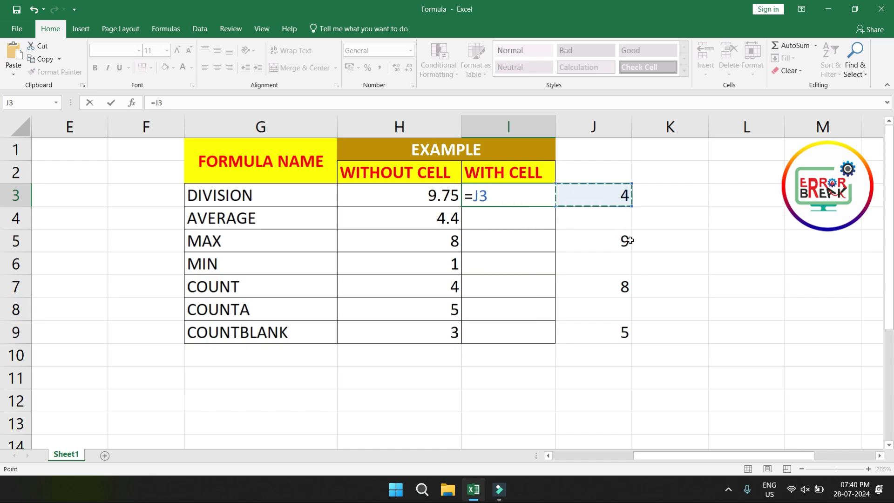
{"action": "type", "text": "/"}
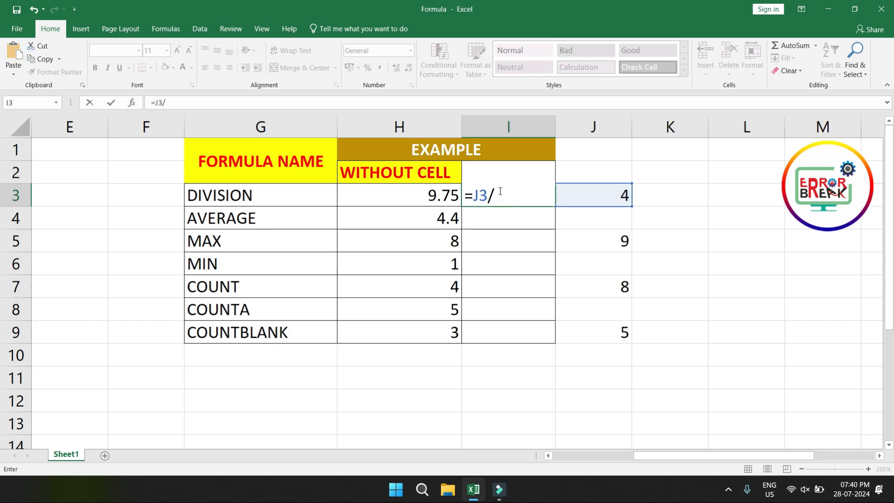
{"action": "left_click", "coordinate": [614, 241]}
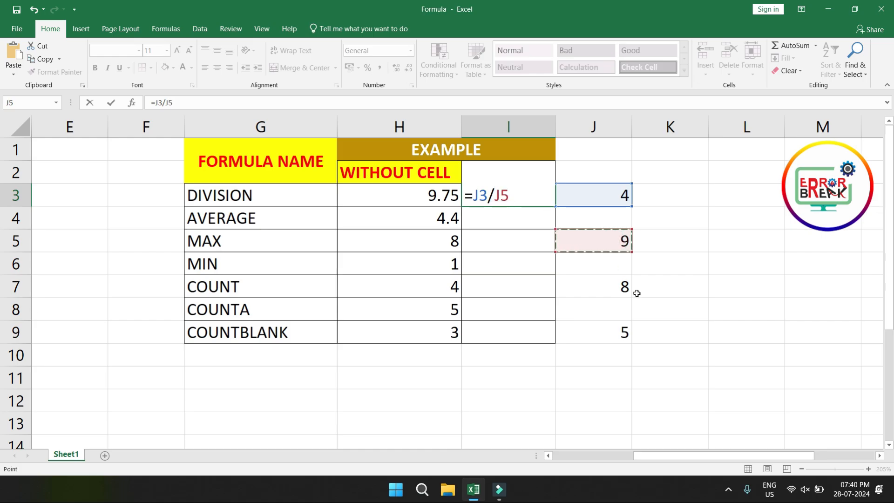
{"action": "key", "text": "Return"}
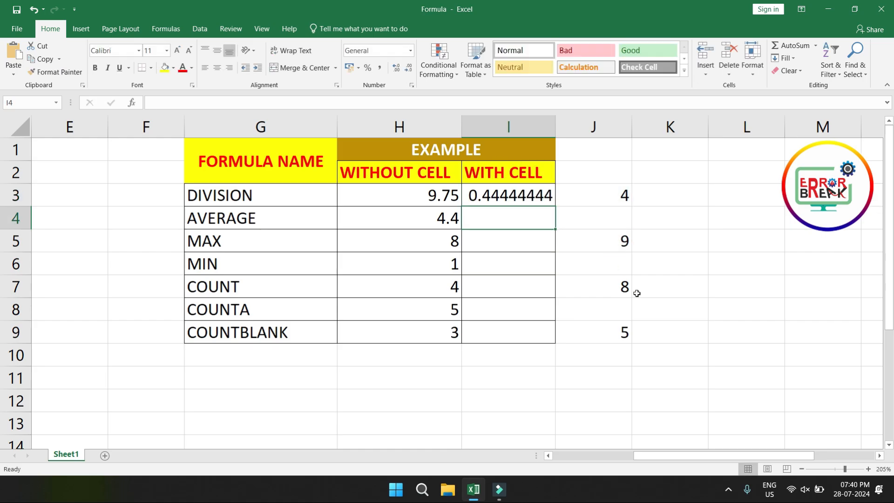
Step: Swap the two references of the division formula in cell I3 so it reads =J5/J3
{"action": "left_click", "coordinate": [502, 195]}
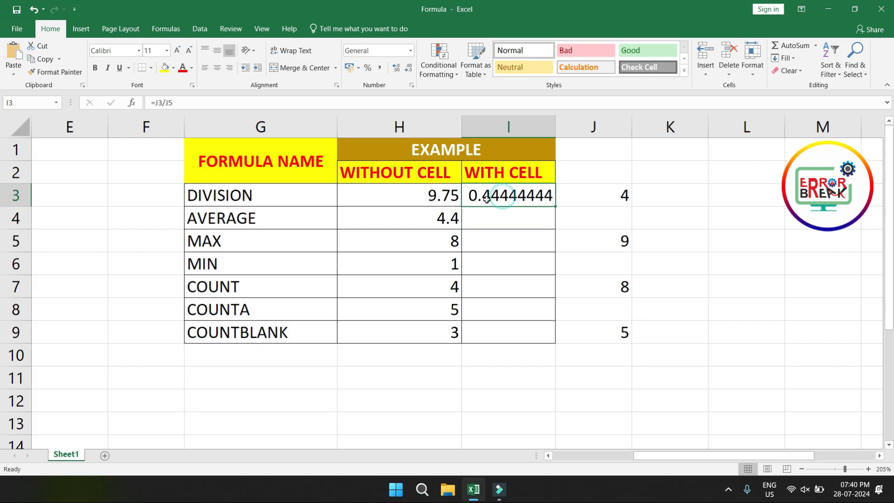
{"action": "key", "text": "F2"}
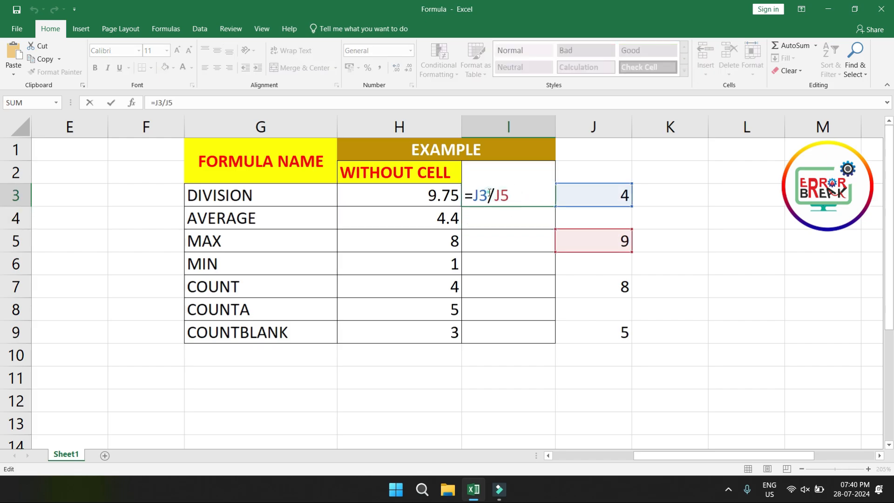
{"action": "left_click", "coordinate": [489, 195]}
{"action": "key", "text": "BackSpace"}
{"action": "type", "text": "5"}
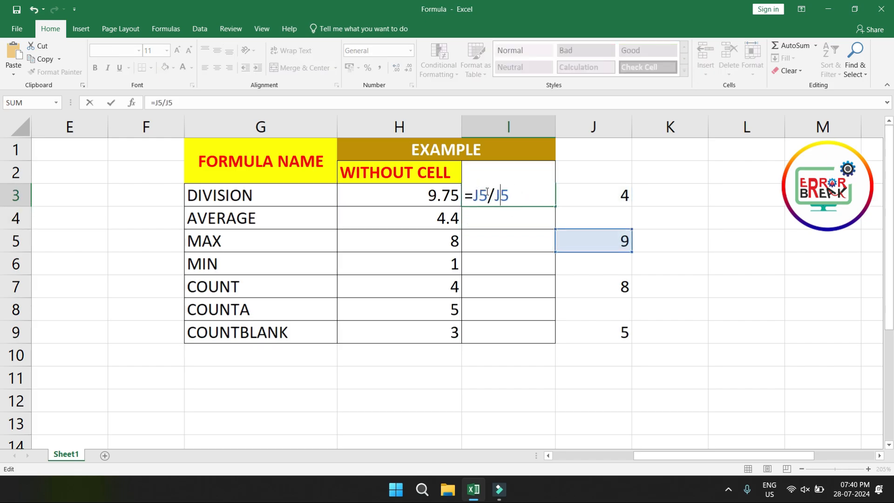
{"action": "key", "text": "BackSpace"}
{"action": "type", "text": "3"}
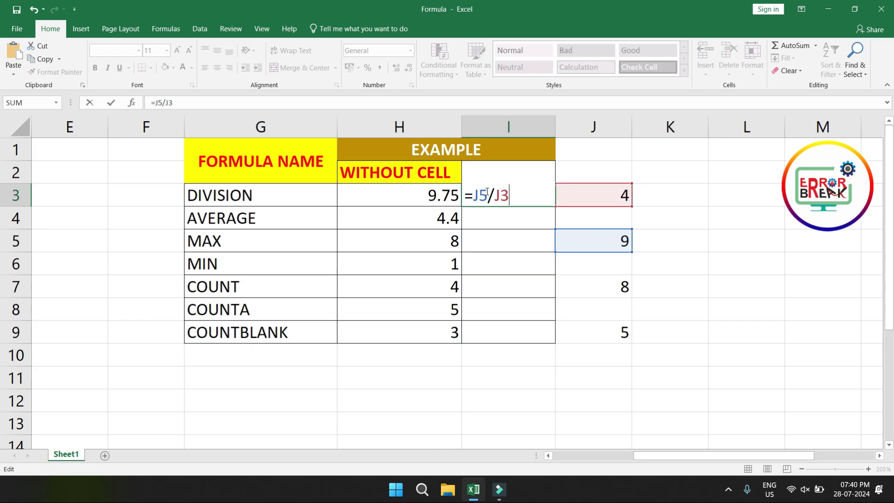
{"action": "key", "text": "Return"}
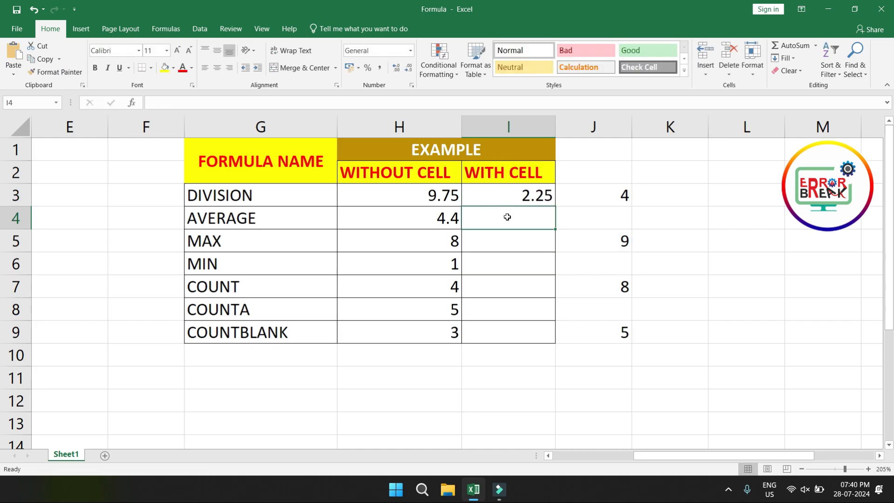
Step: Enter =AVERAGE(J3:J9) in the WITH CELL column of the AVERAGE row, cell I4
{"action": "type", "text": "=aver"}
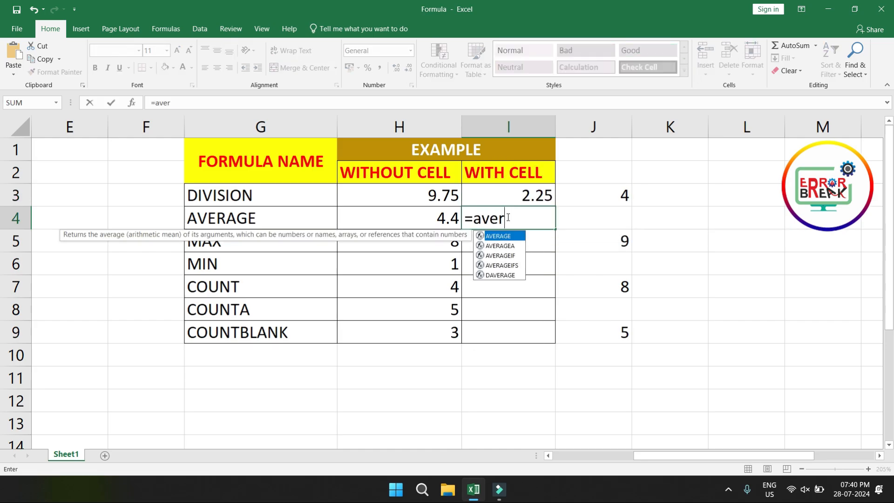
{"action": "key", "text": "Tab"}
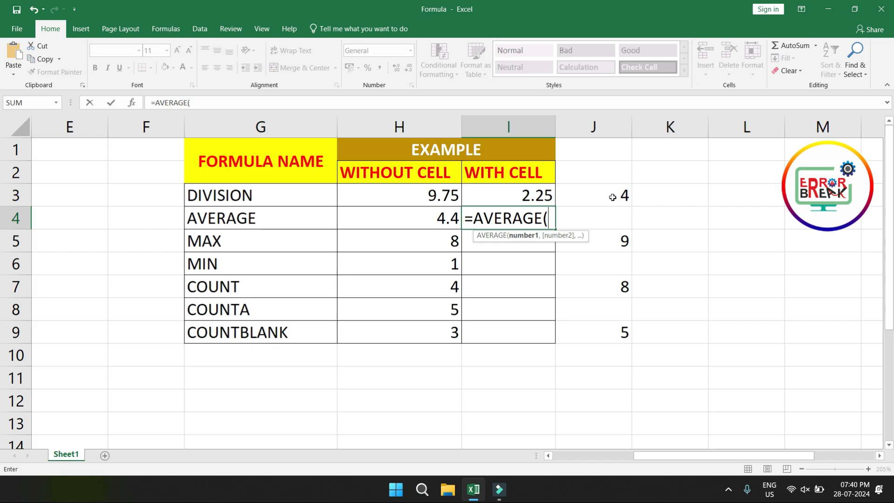
{"action": "left_click_drag", "start_coordinate": [600, 197], "coordinate": [591, 329]}
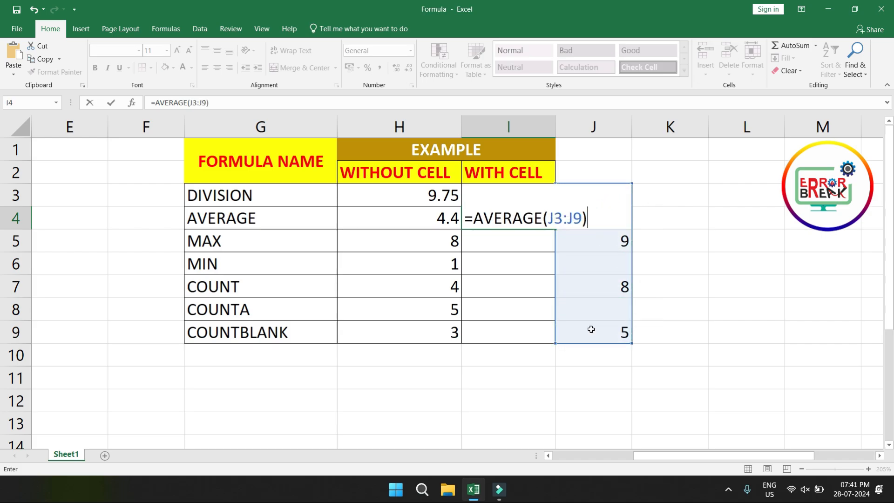
{"action": "key", "text": "Return"}
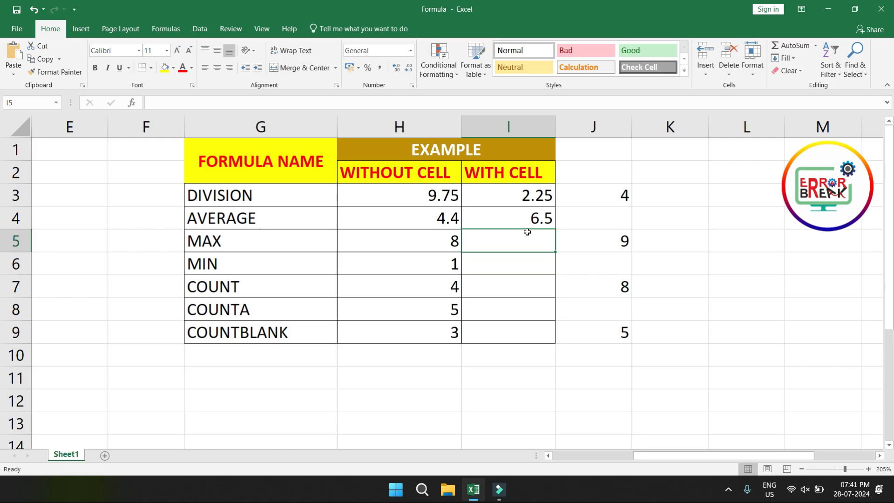
{"action": "left_click", "coordinate": [622, 241]}
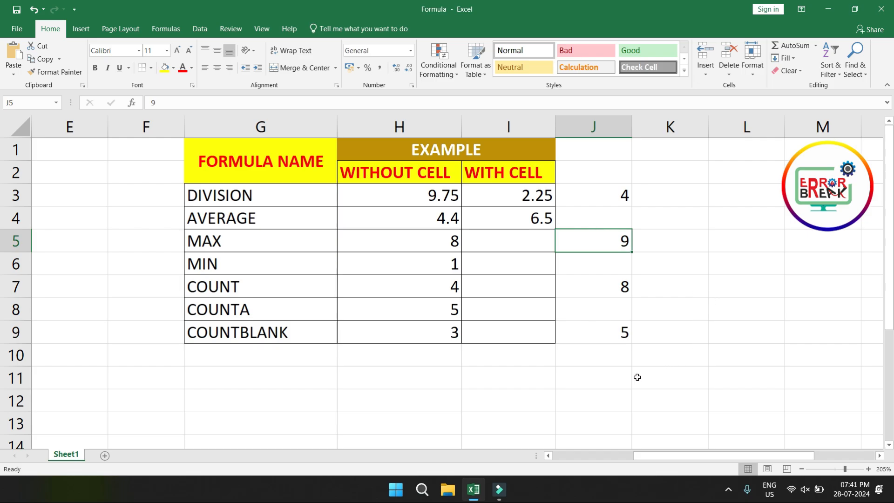
Step: Enter =SUM(J3:J9) in the empty cell K11 below the sample numbers
{"action": "left_click", "coordinate": [677, 378]}
{"action": "type", "text": "="}
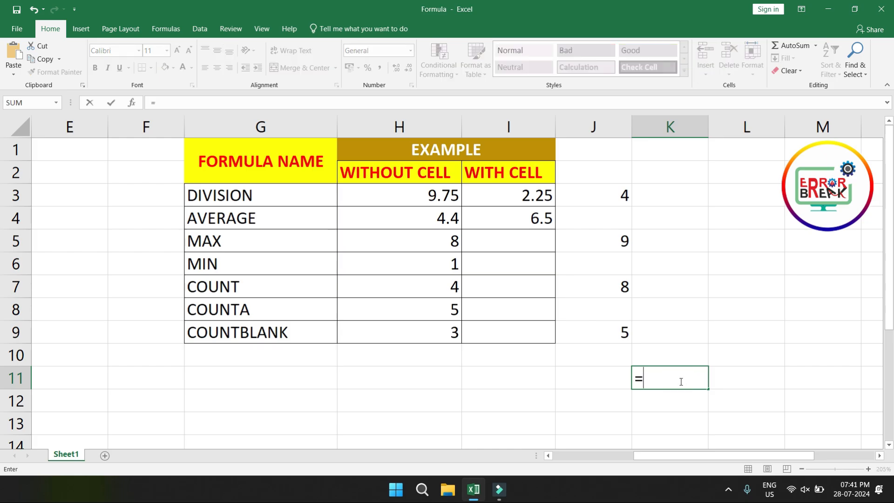
{"action": "type", "text": "sum"}
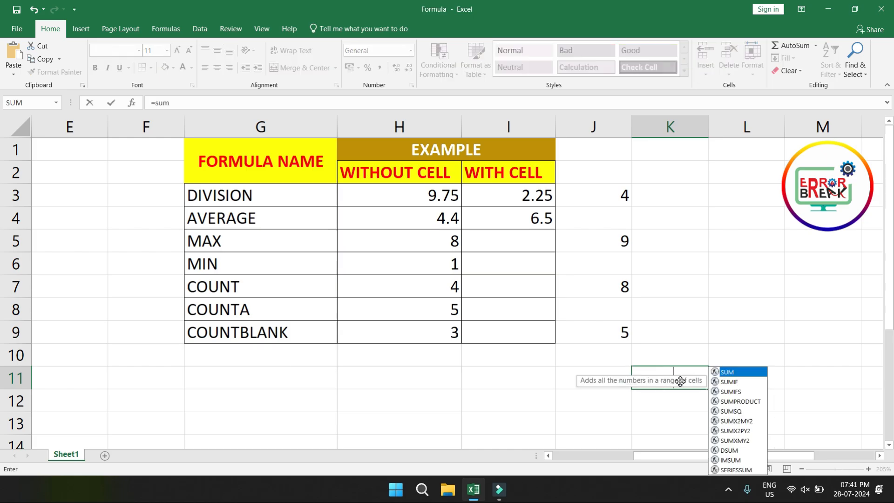
{"action": "key", "text": "BackSpace"}
{"action": "type", "text": "u"}
{"action": "key", "text": "BackSpace"}
{"action": "type", "text": "m"}
{"action": "key", "text": "Tab"}
{"action": "left_click_drag", "start_coordinate": [619, 196], "coordinate": [605, 332]}
{"action": "key", "text": "Return"}
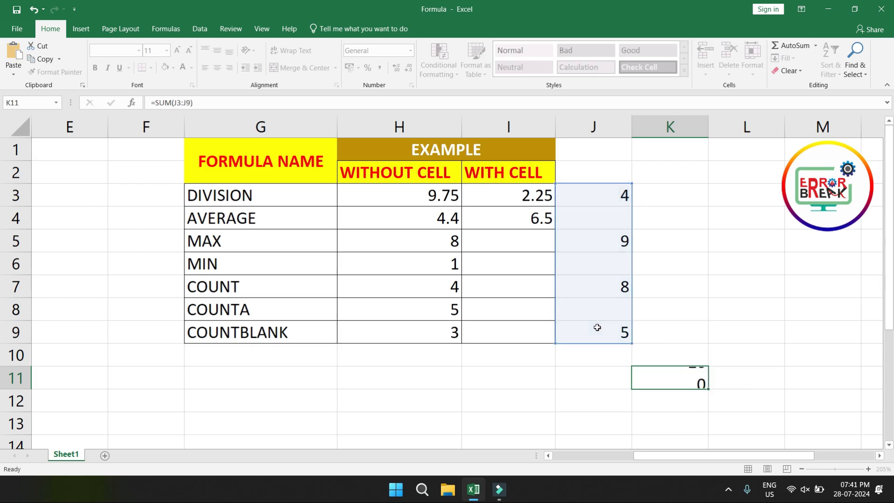
Step: Extend the sum formula in K11 to divide by 4, so it reads =SUM(J3:J9)/4
{"action": "double_click", "coordinate": [679, 381]}
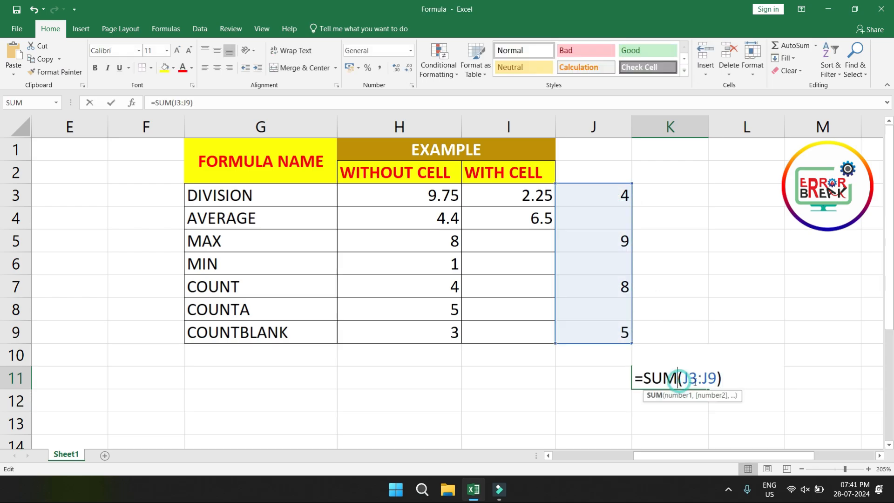
{"action": "left_click", "coordinate": [731, 388]}
{"action": "type", "text": "/"}
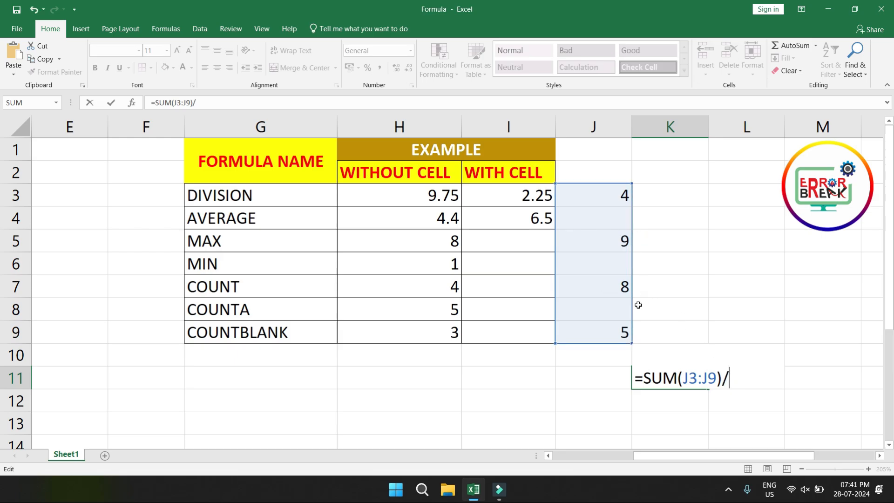
{"action": "type", "text": "4"}
{"action": "key", "text": "Return"}
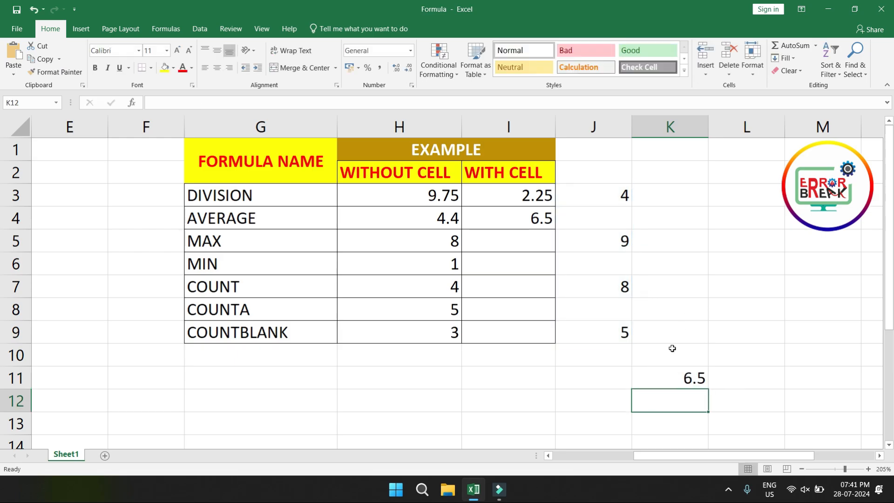
{"action": "left_click", "coordinate": [674, 379]}
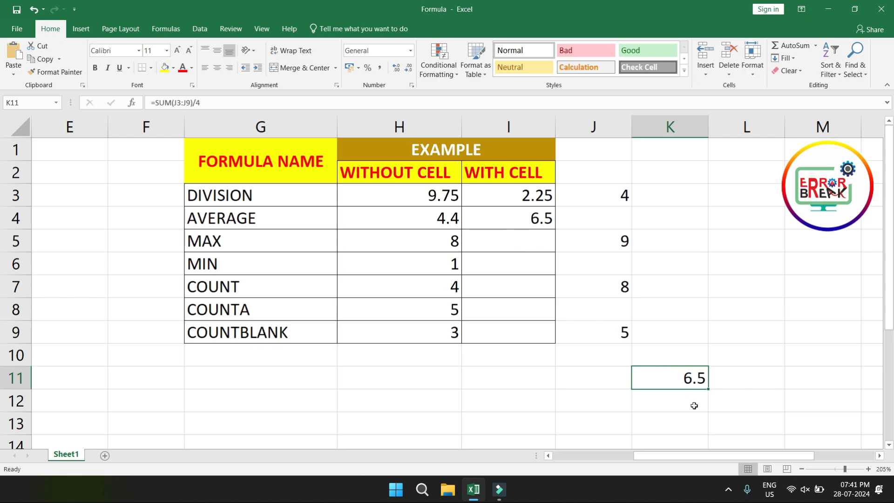
Step: Enter =SUM(J3:J9)/COUNT(J3:J9) in cell K12 as a second manual average
{"action": "left_click", "coordinate": [661, 399]}
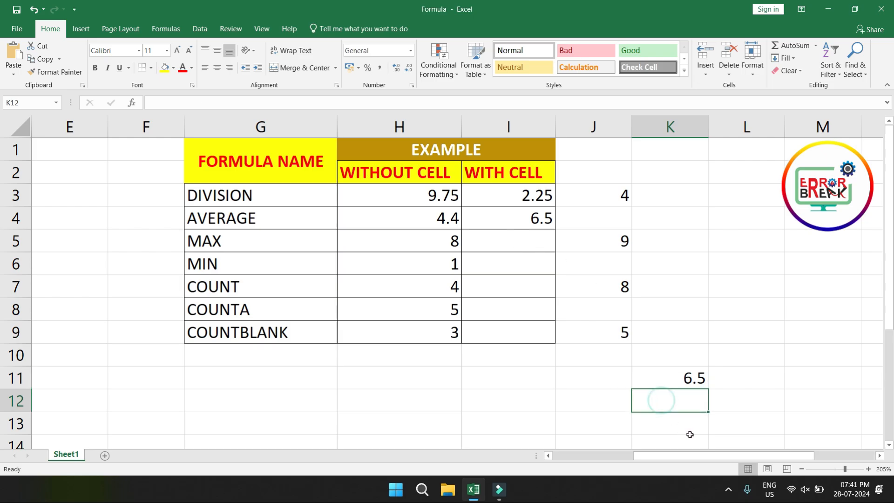
{"action": "type", "text": "=sum"}
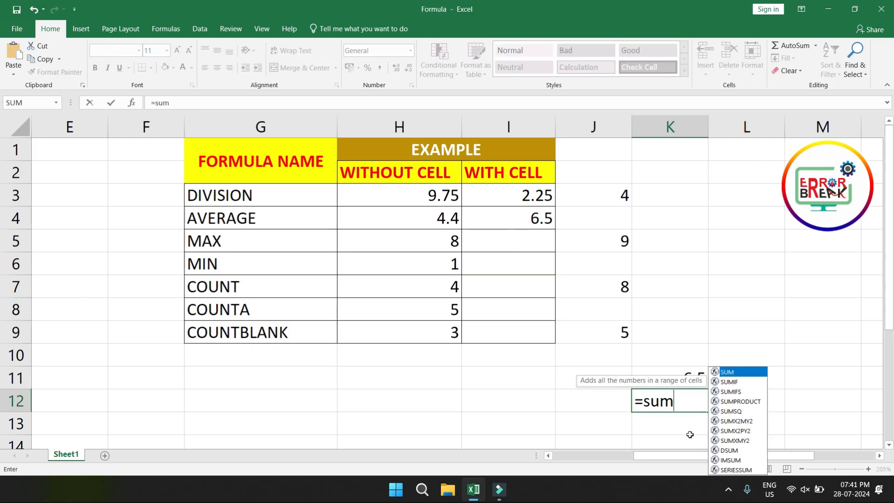
{"action": "key", "text": "Tab"}
{"action": "left_click_drag", "start_coordinate": [609, 196], "coordinate": [609, 334]}
{"action": "type", "text": ")"}
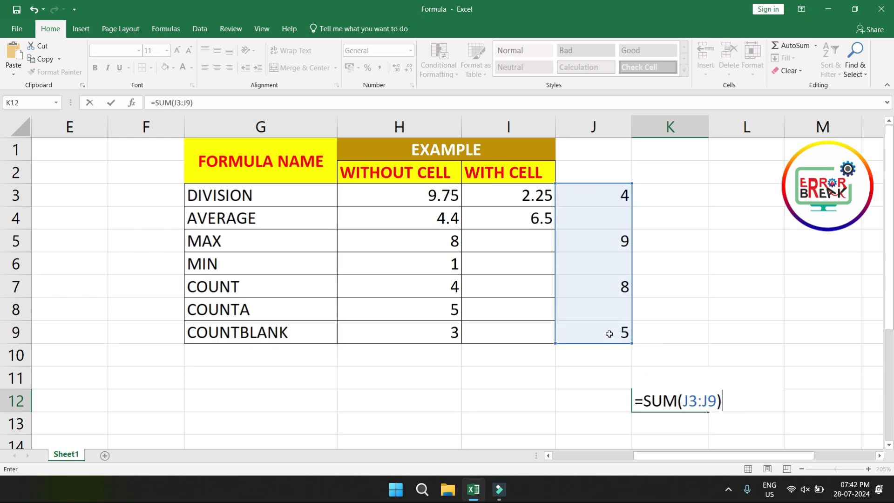
{"action": "type", "text": "/count"}
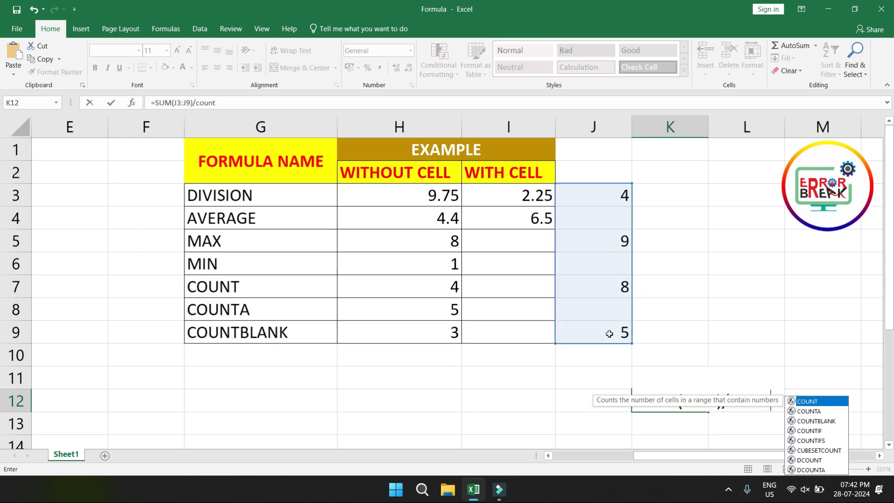
{"action": "key", "text": "Tab"}
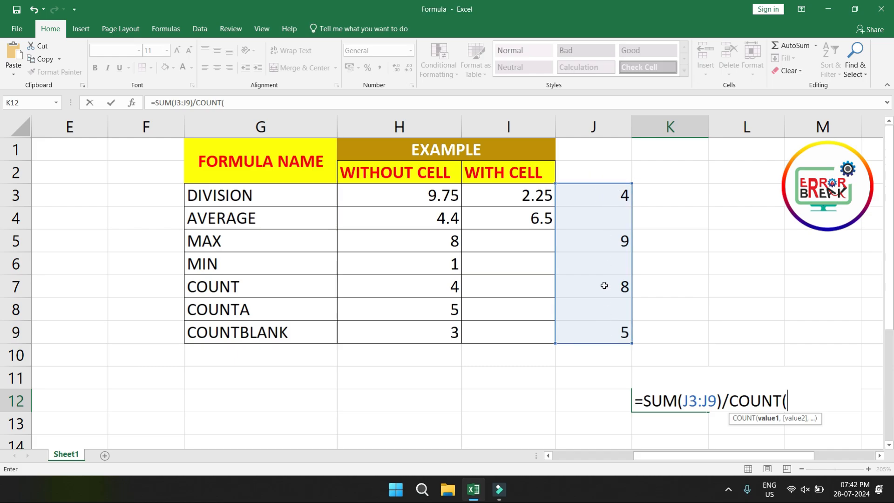
{"action": "left_click_drag", "start_coordinate": [610, 198], "coordinate": [608, 334]}
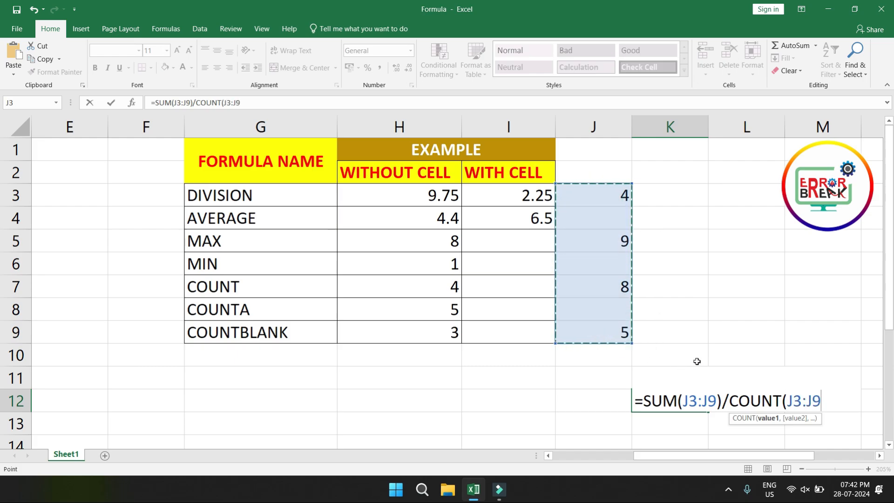
{"action": "type", "text": ")"}
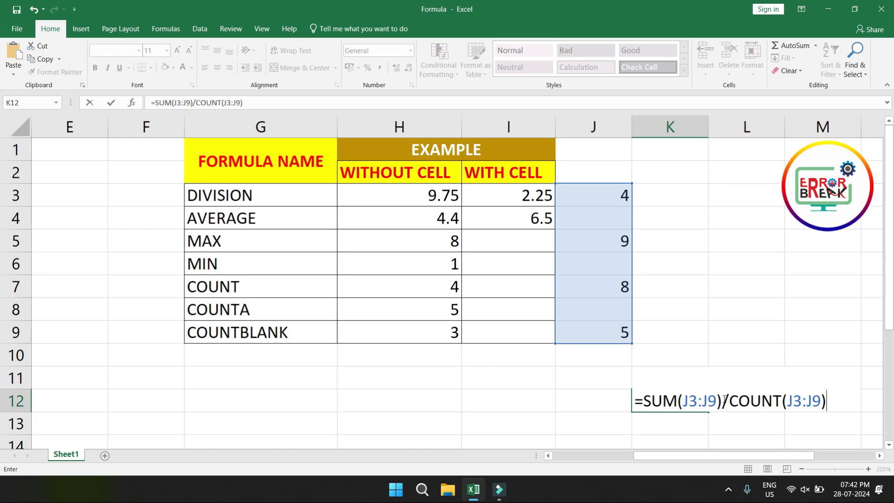
{"action": "key", "text": "Return"}
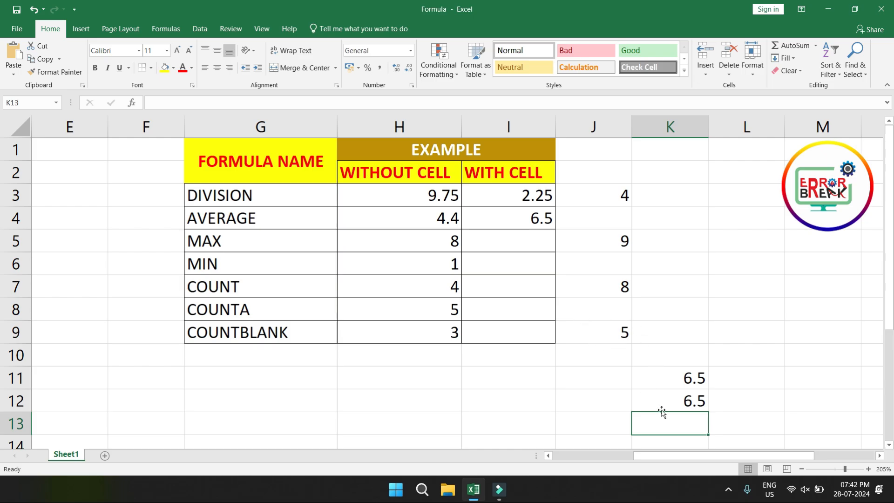
Step: Enter =SUM(J3:J9)/COUNTA(J3:J9) in cell K13 as a third manual average
{"action": "type", "text": "=sum"}
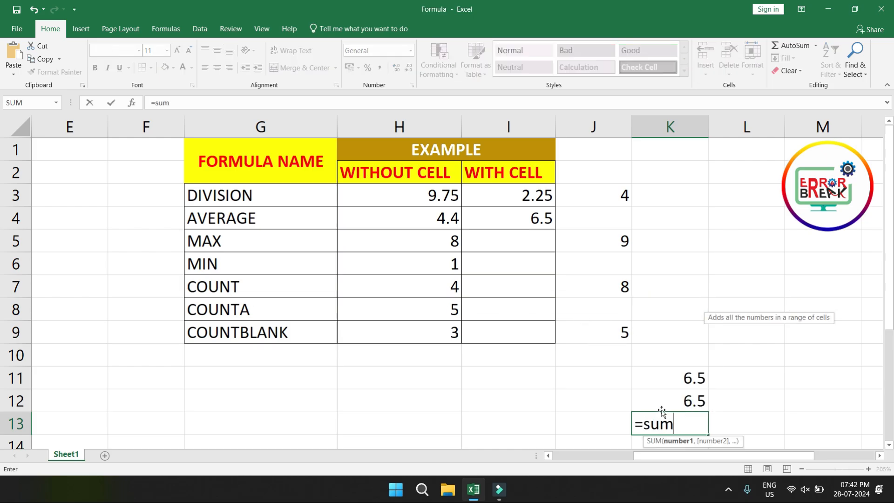
{"action": "key", "text": "Tab"}
{"action": "left_click_drag", "start_coordinate": [608, 199], "coordinate": [602, 325]}
{"action": "type", "text": ")"}
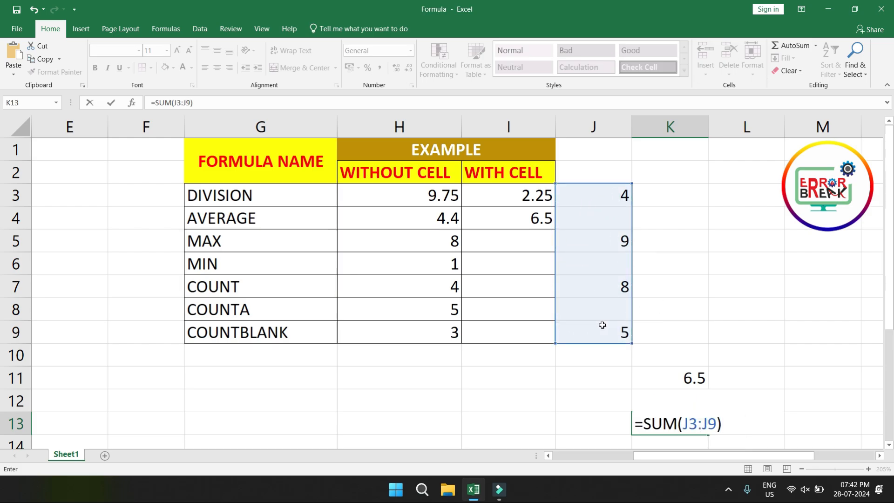
{"action": "type", "text": "/count"}
{"action": "key", "text": "BackSpace"}
{"action": "key", "text": "BackSpace"}
{"action": "key", "text": "BackSpace"}
{"action": "type", "text": "ounta"}
{"action": "key", "text": "Tab"}
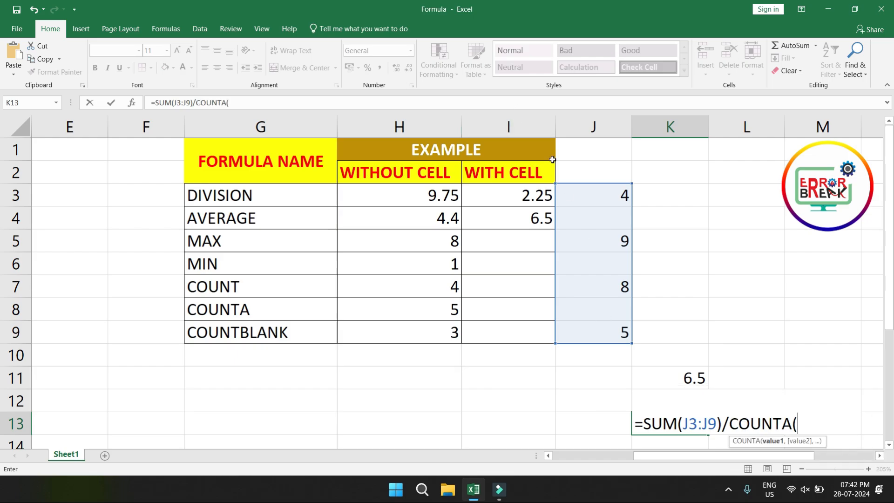
{"action": "left_click_drag", "start_coordinate": [585, 200], "coordinate": [585, 329]}
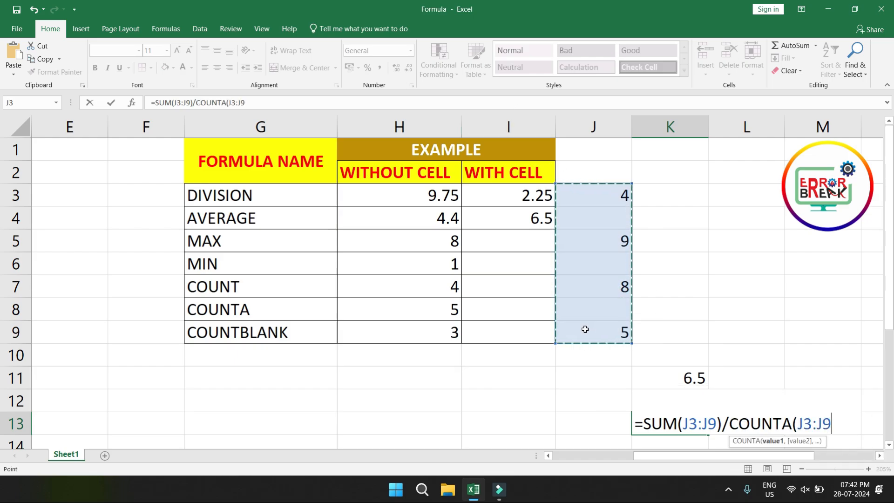
{"action": "type", "text": ")"}
{"action": "key", "text": "Return"}
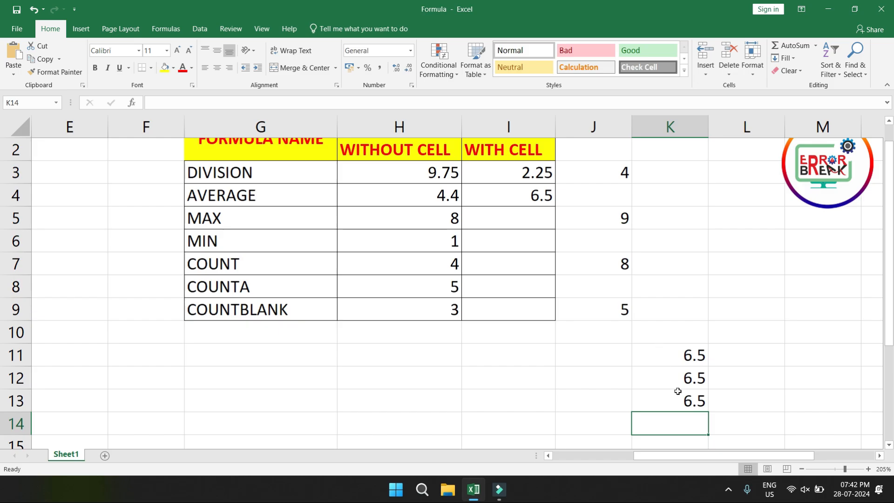
{"action": "scroll", "coordinate": [685, 394], "scroll_direction": "up", "scroll_amount": 1}
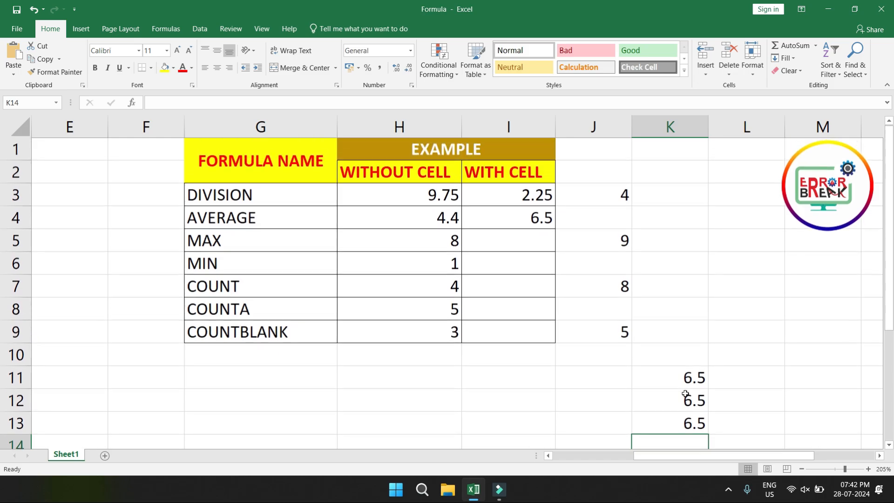
Step: Enter the text hello in the blank cell J6 among the sample numbers
{"action": "left_click", "coordinate": [609, 261]}
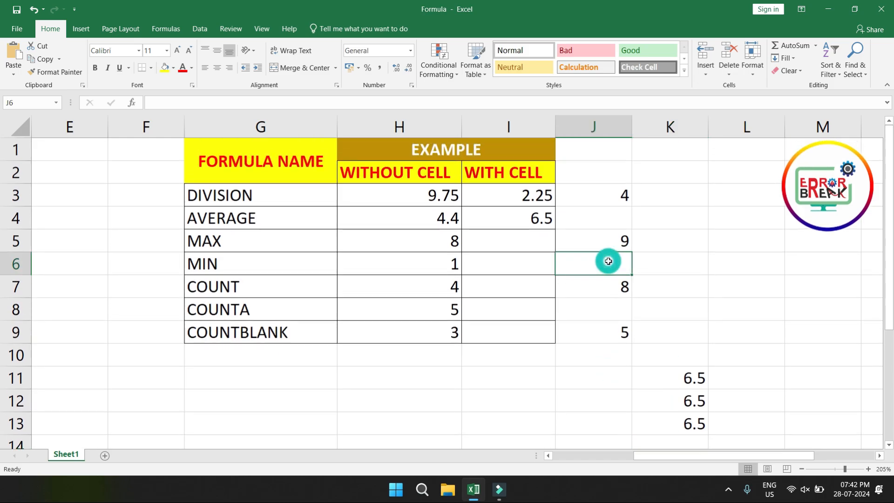
{"action": "type", "text": "hg"}
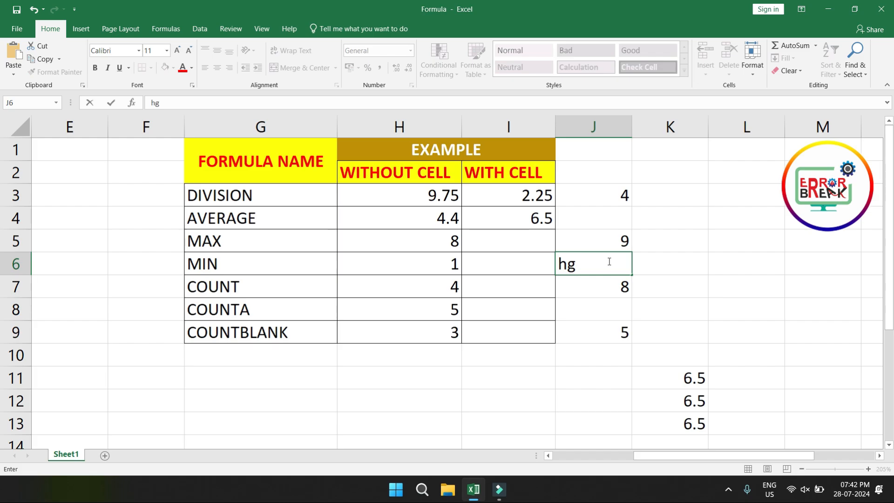
{"action": "key", "text": "BackSpace"}
{"action": "key", "text": "BackSpace"}
{"action": "type", "text": "hello"}
{"action": "key", "text": "Return"}
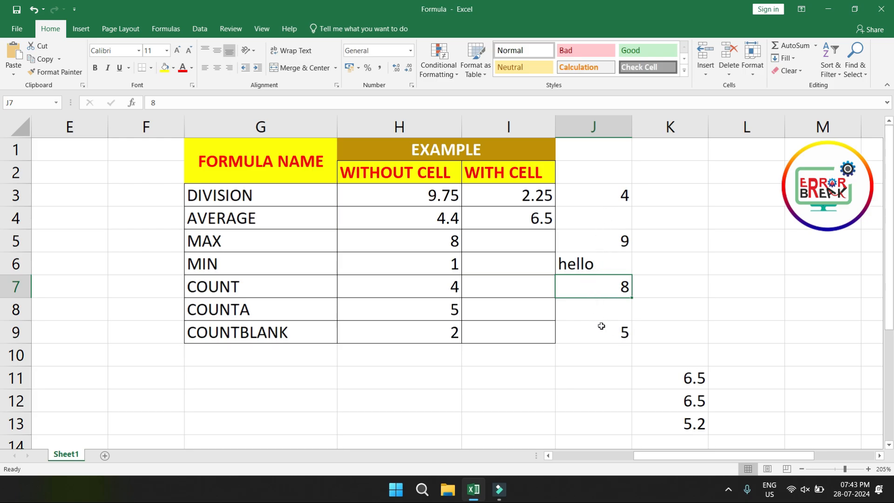
Step: Examine the COUNT-based average formula in K12 against the text in J6 and the numeric cells J3, J5, J7 and J9
{"action": "left_click", "coordinate": [603, 261]}
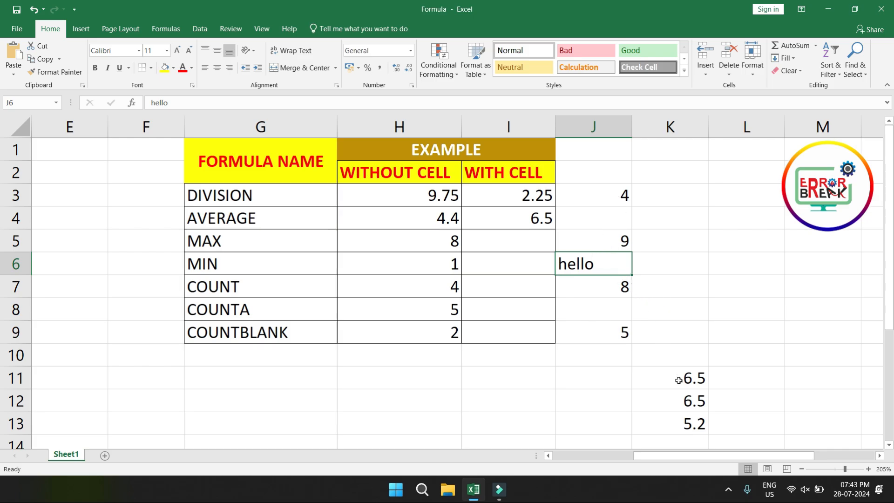
{"action": "left_click", "coordinate": [694, 400]}
{"action": "double_click", "coordinate": [693, 400]}
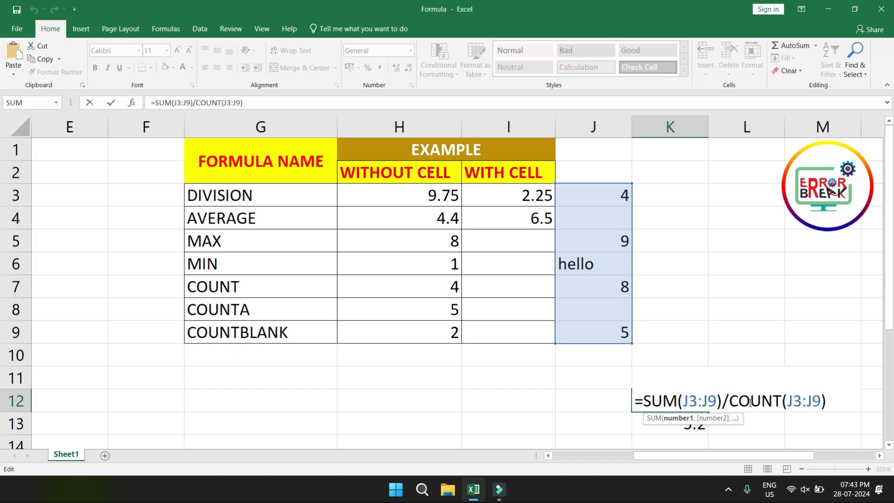
{"action": "key", "text": "Return"}
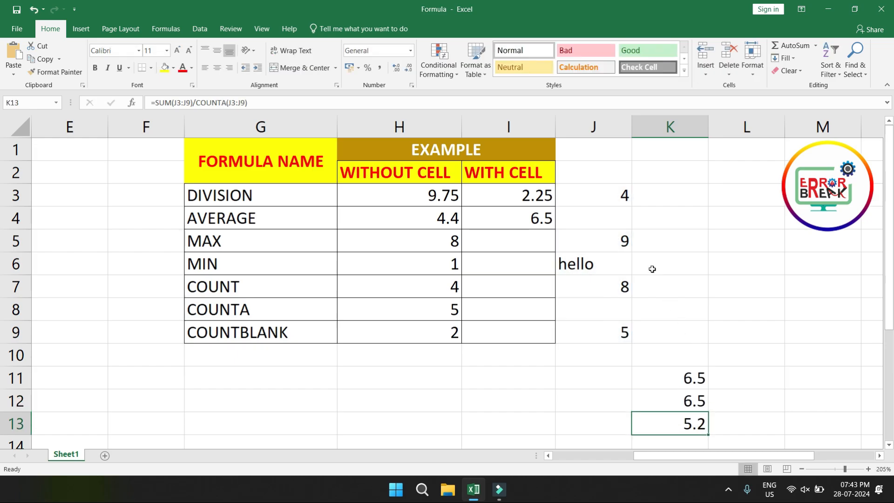
{"action": "left_click", "coordinate": [606, 194]}
{"action": "left_click", "coordinate": [615, 239]}
{"action": "left_click", "coordinate": [619, 284]}
{"action": "left_click", "coordinate": [611, 332]}
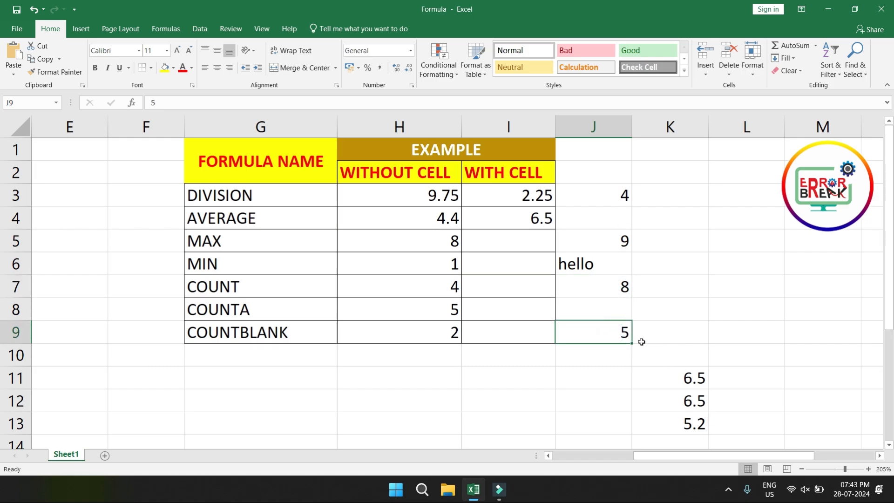
Step: Examine the COUNTA-based average formula in K13 against the filled cells J3, J5, J6, J7 and J9
{"action": "double_click", "coordinate": [687, 424]}
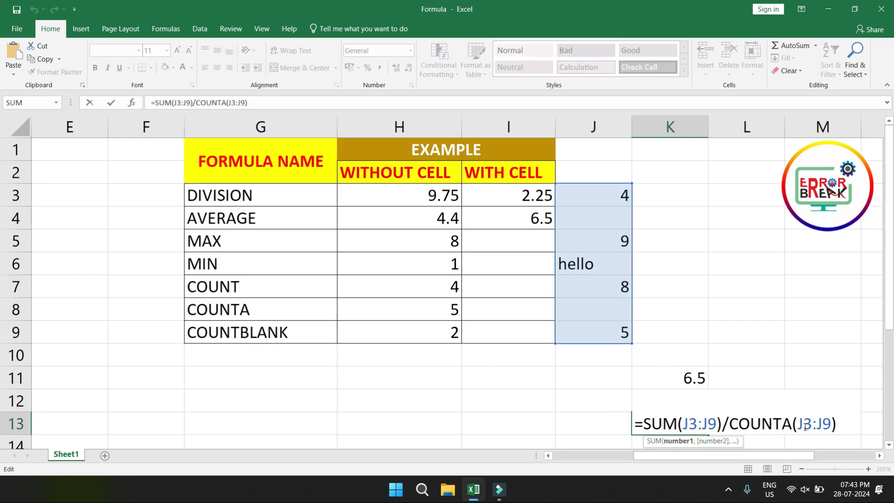
{"action": "key", "text": "Return"}
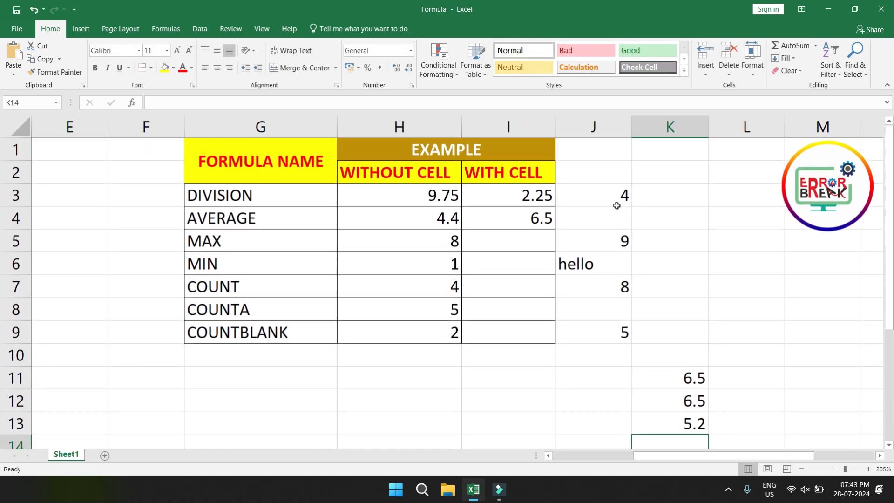
{"action": "left_click", "coordinate": [613, 194]}
{"action": "left_click", "coordinate": [616, 241]}
{"action": "left_click", "coordinate": [579, 268]}
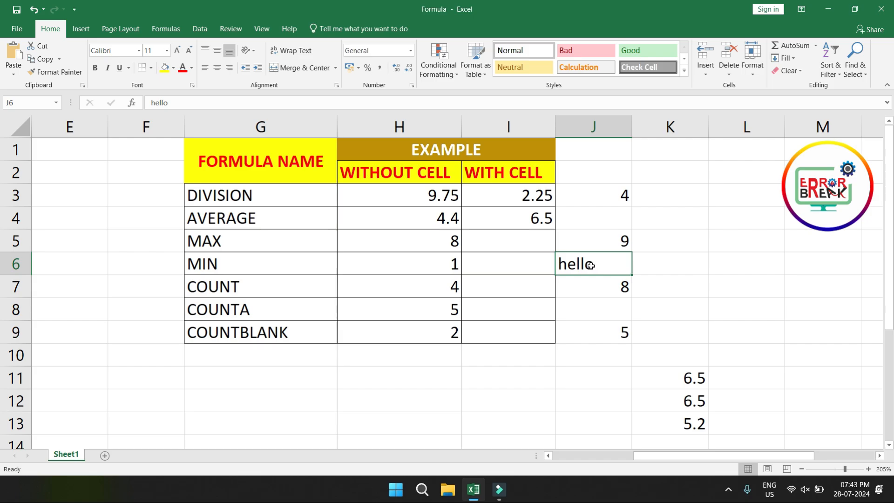
{"action": "left_click", "coordinate": [621, 289]}
{"action": "left_click", "coordinate": [605, 330]}
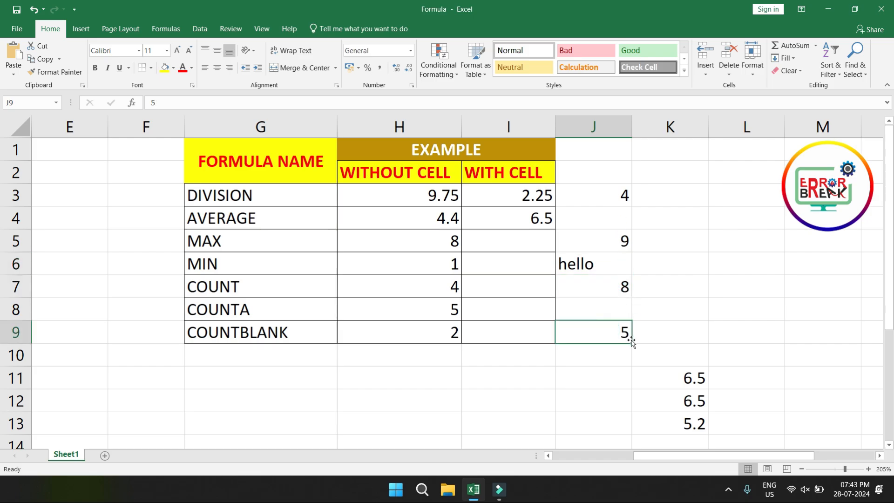
Step: Clear the COUNTA-based average from K13 and the text hello from J6
{"action": "left_click", "coordinate": [691, 422]}
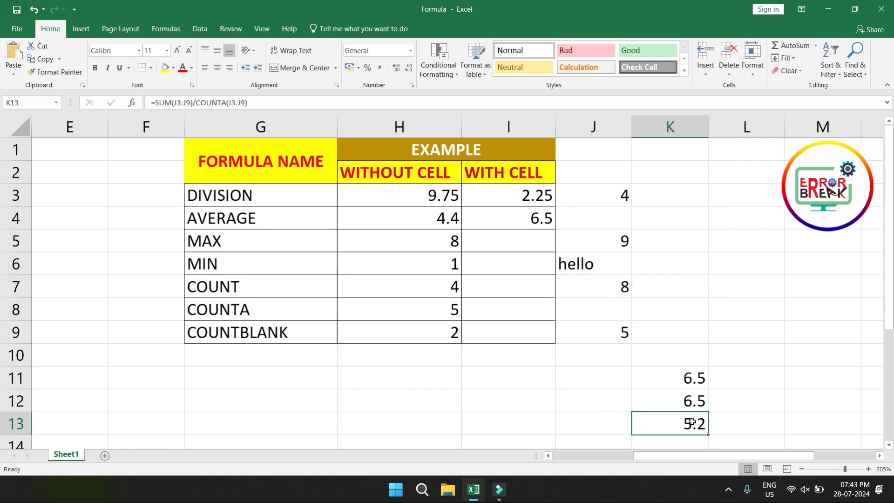
{"action": "key", "text": "Delete"}
{"action": "key", "text": "Return"}
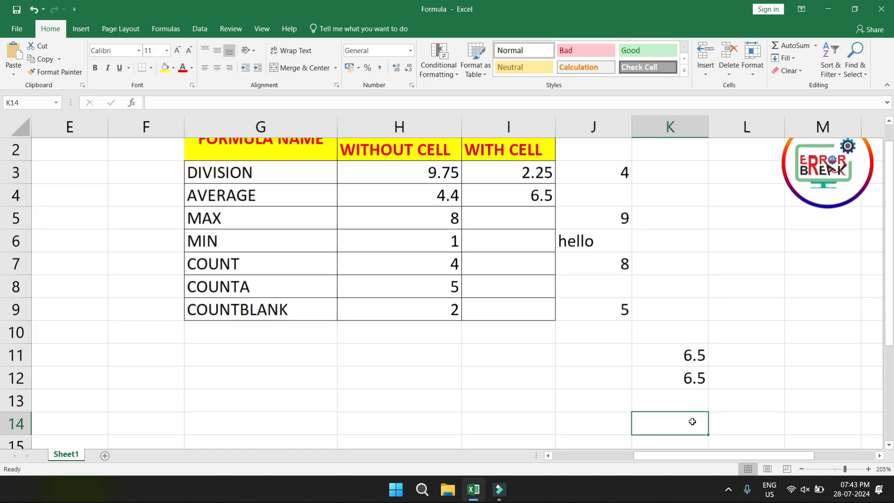
{"action": "left_click", "coordinate": [586, 246]}
{"action": "key", "text": "Delete"}
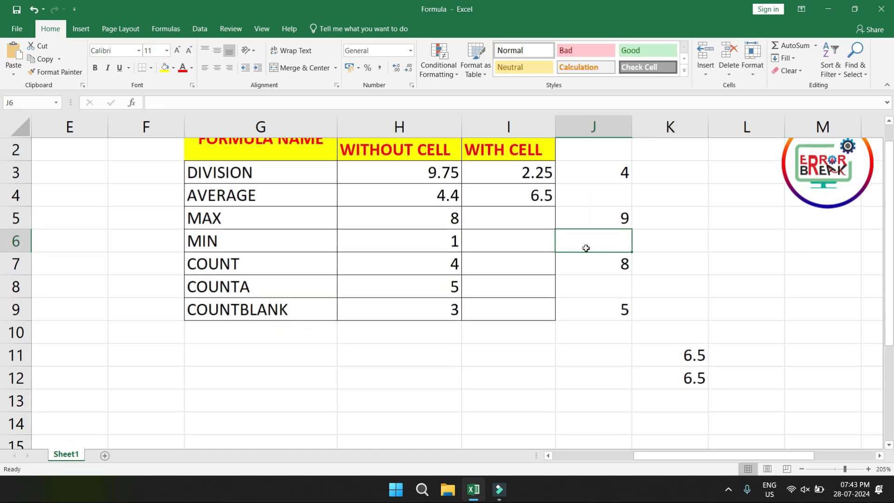
Step: Enter a MAX formula over J3:J9 in I5, the with-cell example for MAX
{"action": "scroll", "coordinate": [566, 261], "scroll_direction": "up", "scroll_amount": 1}
{"action": "left_click", "coordinate": [530, 242]}
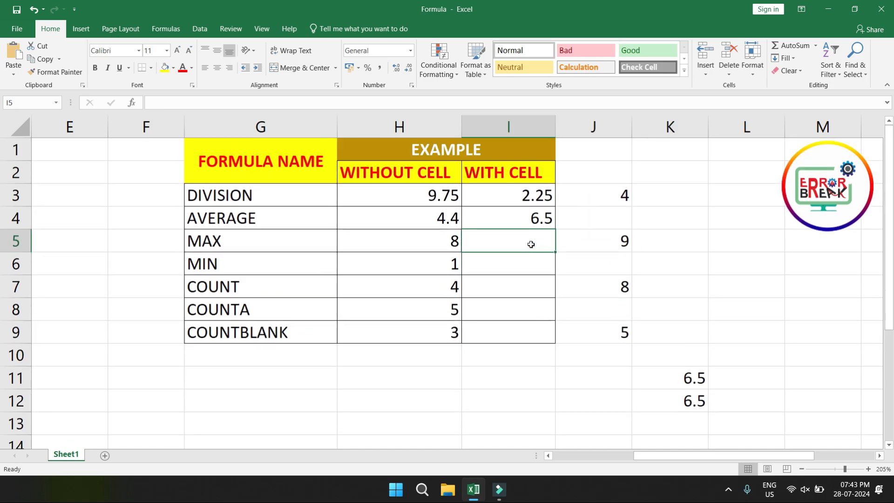
{"action": "type", "text": "=max"}
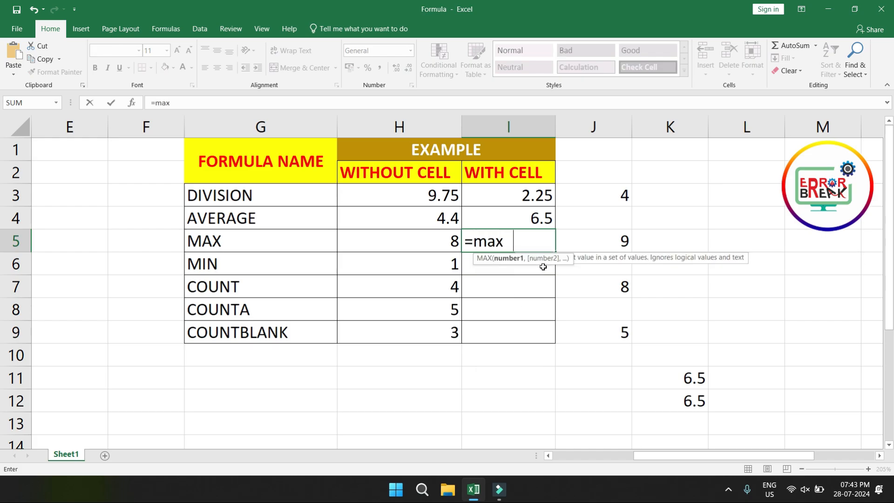
{"action": "key", "text": "Tab"}
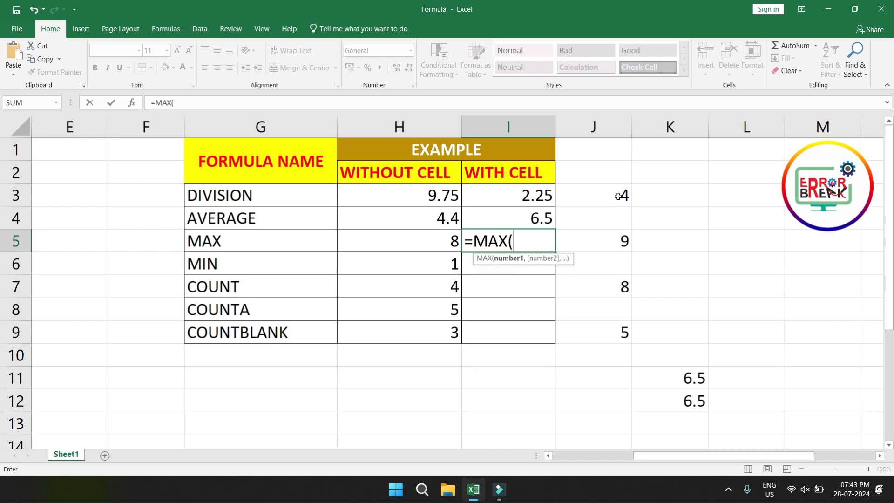
{"action": "left_click_drag", "start_coordinate": [618, 197], "coordinate": [601, 331]}
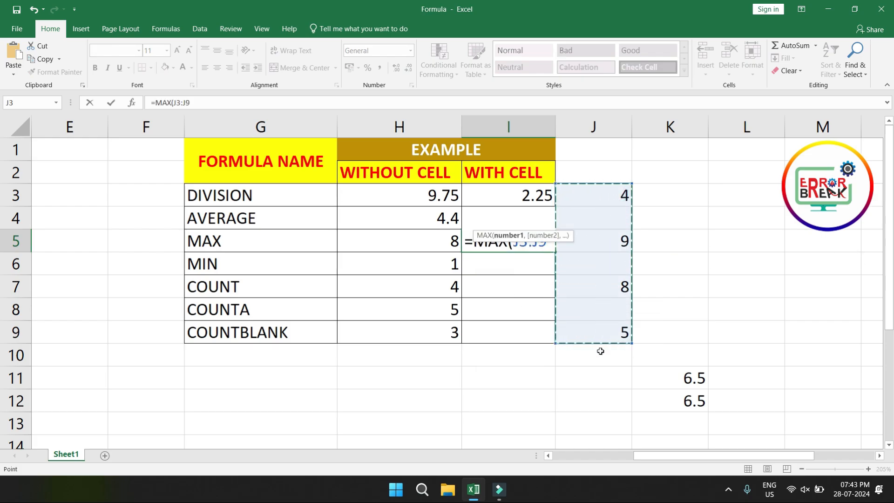
{"action": "type", "text": ")"}
{"action": "key", "text": "Return"}
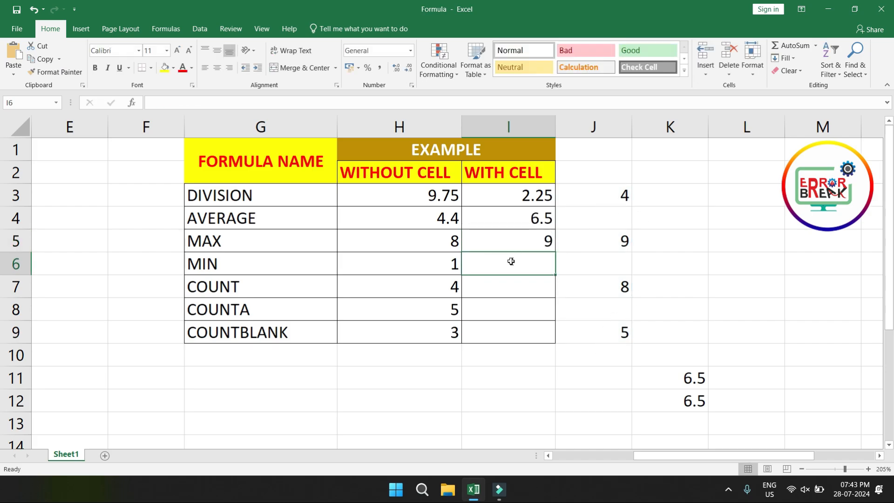
Step: Enter a MIN formula over J3:J9 in I6, the with-cell example for MIN
{"action": "type", "text": "=min"}
{"action": "key", "text": "Tab"}
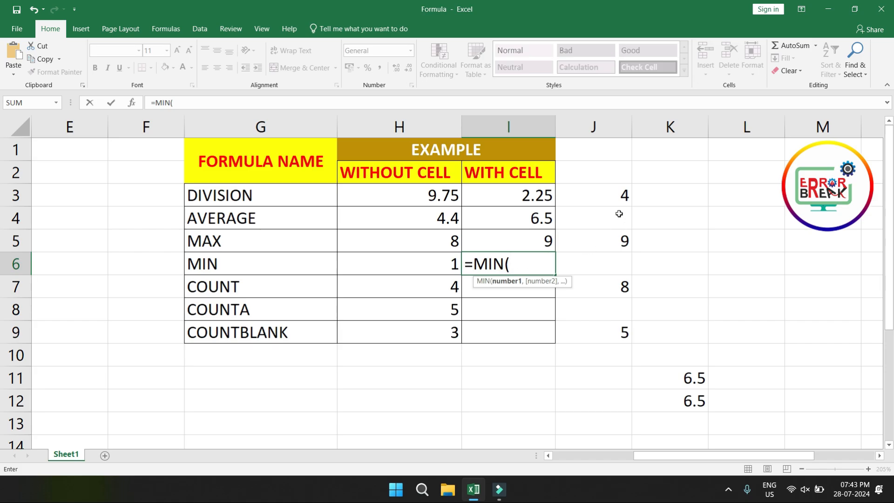
{"action": "left_click_drag", "start_coordinate": [608, 195], "coordinate": [605, 330]}
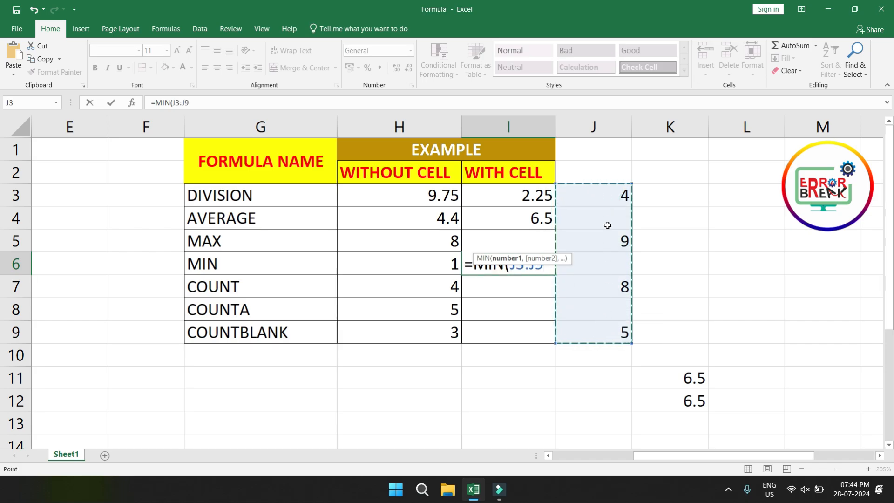
{"action": "type", "text": ")"}
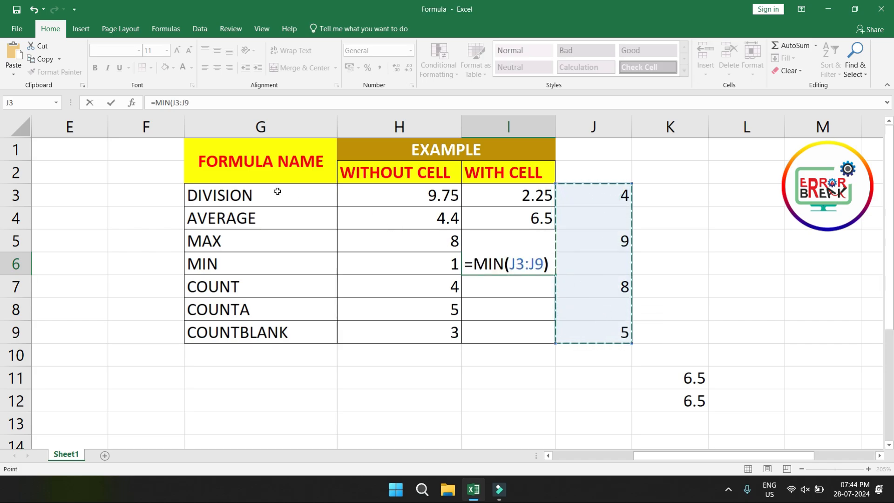
{"action": "key", "text": "Return"}
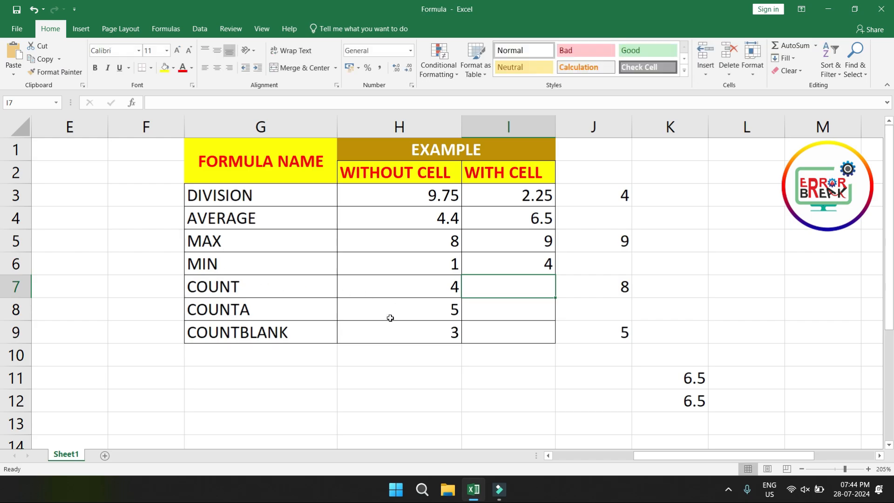
Step: Enter a COUNT formula over J3:J9 in I7, the with-cell example for COUNT
{"action": "type", "text": "="}
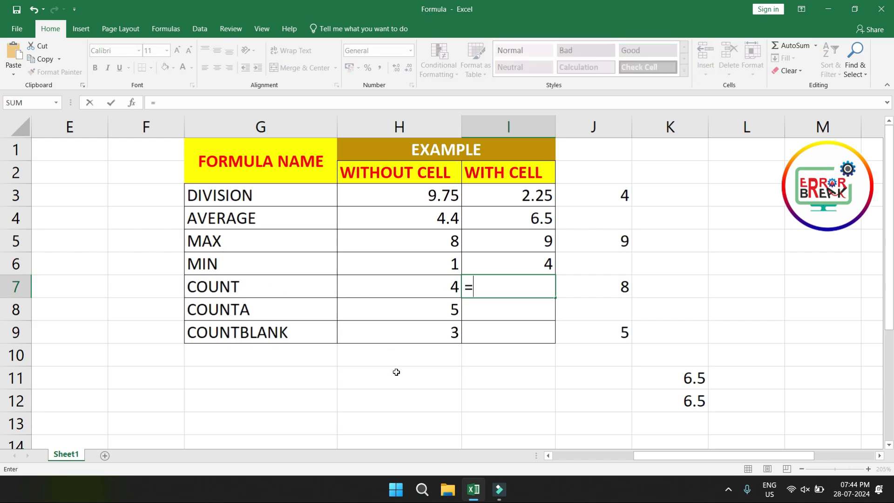
{"action": "type", "text": "count"}
{"action": "key", "text": "Tab"}
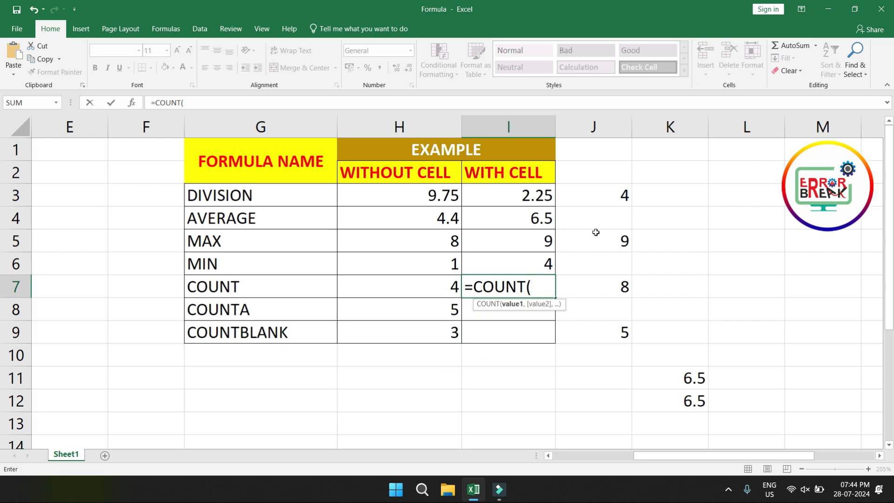
{"action": "left_click_drag", "start_coordinate": [597, 195], "coordinate": [597, 333]}
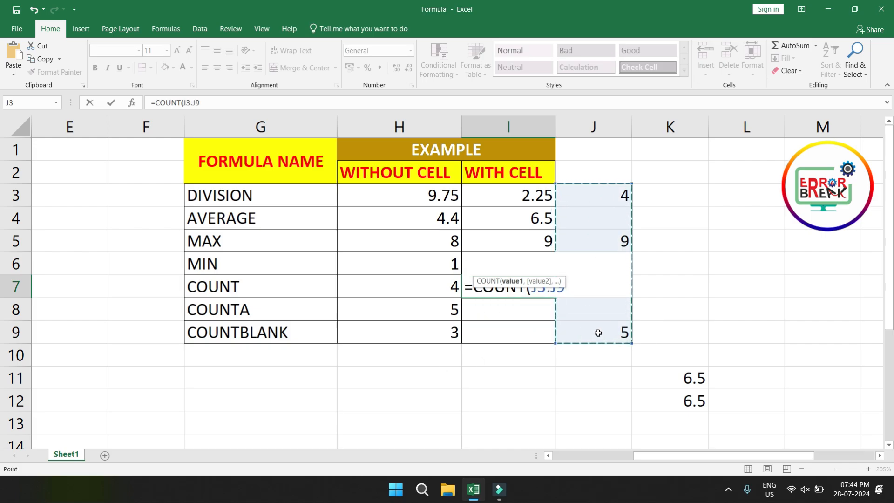
{"action": "type", "text": ")"}
{"action": "key", "text": "Return"}
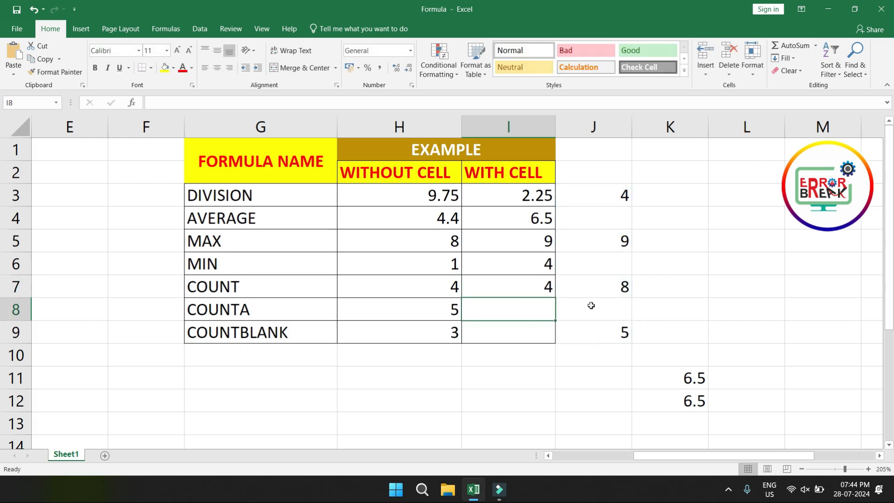
Step: Enter the text hello in the blank cell J6 so the sample range includes a non-numeric entry
{"action": "key", "text": "Up"}
{"action": "left_click", "coordinate": [603, 265]}
{"action": "type", "text": "hel"}
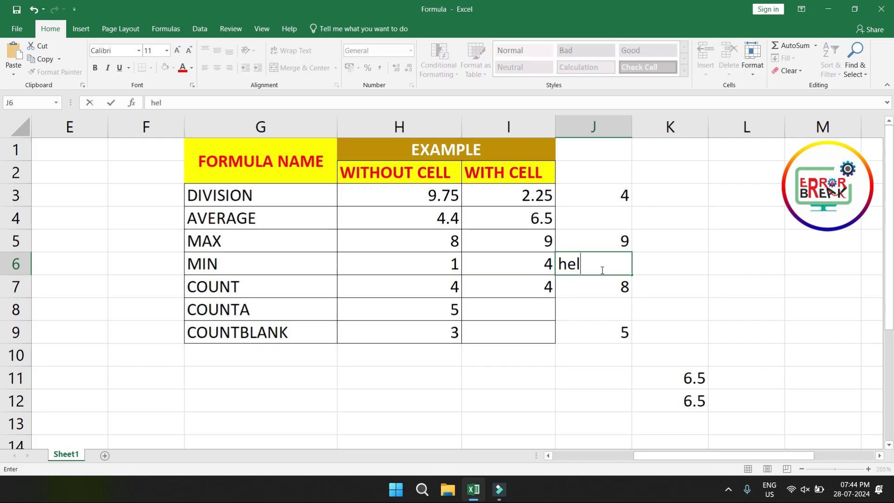
{"action": "type", "text": "lo"}
{"action": "key", "text": "Return"}
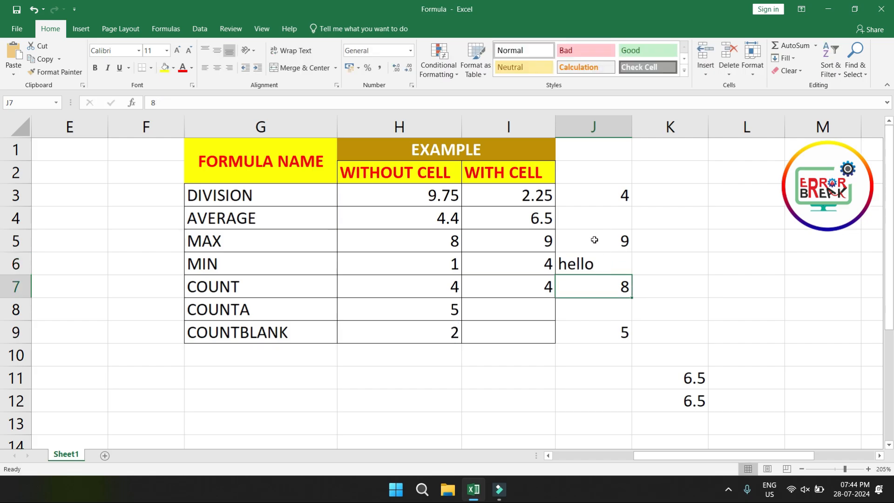
Step: Enter a COUNTA formula over J3:J9 in I8 and compare it with the COUNT example in I7
{"action": "left_click", "coordinate": [518, 311]}
{"action": "type", "text": "=counta"}
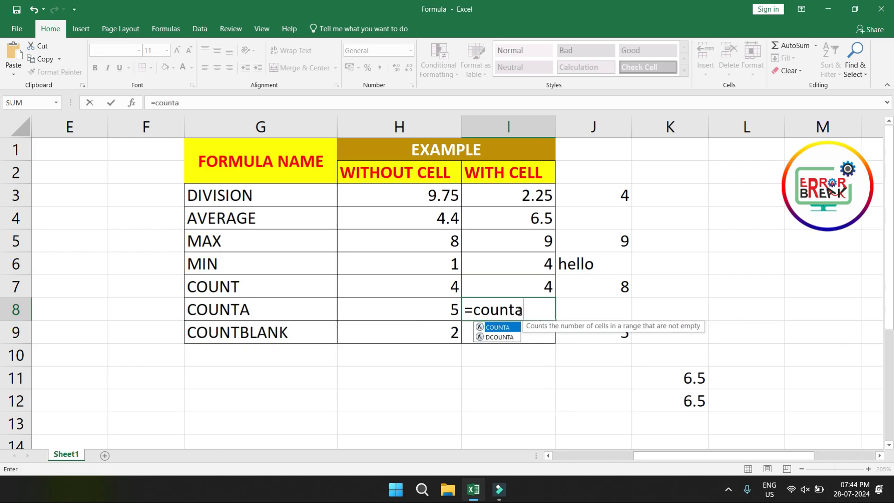
{"action": "key", "text": "Tab"}
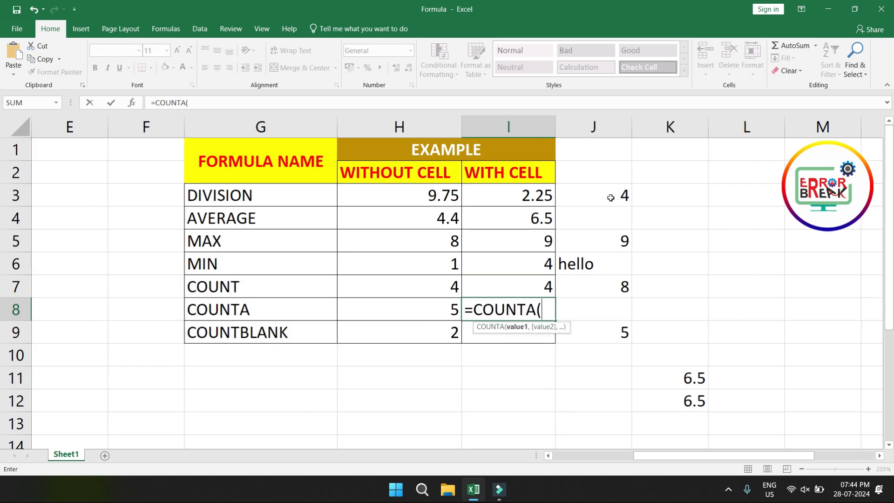
{"action": "left_click_drag", "start_coordinate": [611, 198], "coordinate": [599, 332]}
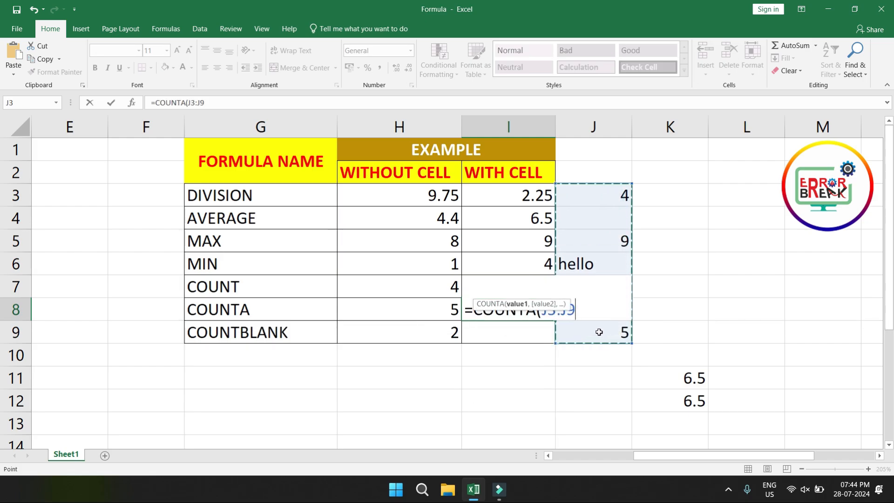
{"action": "type", "text": ")"}
{"action": "key", "text": "Return"}
{"action": "left_click", "coordinate": [542, 292]}
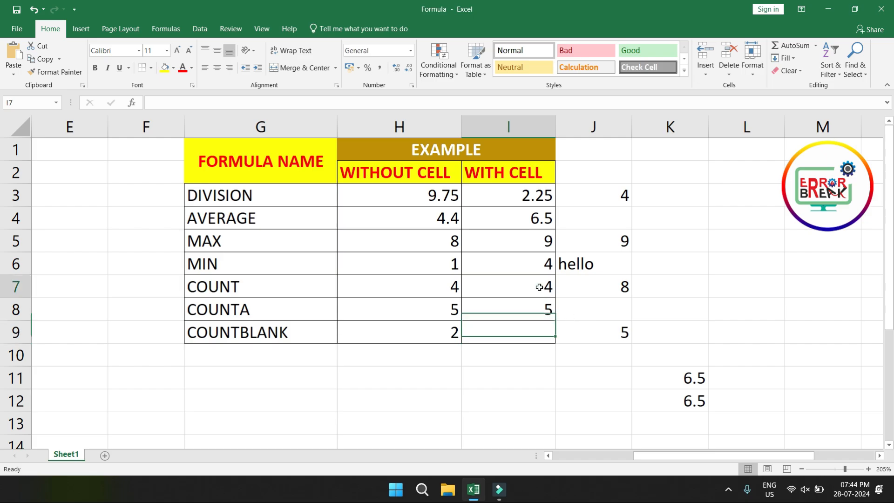
Step: Enter a COUNTBLANK formula over J3:J9 in I9, the with-cell example for COUNTBLANK
{"action": "left_click", "coordinate": [494, 332]}
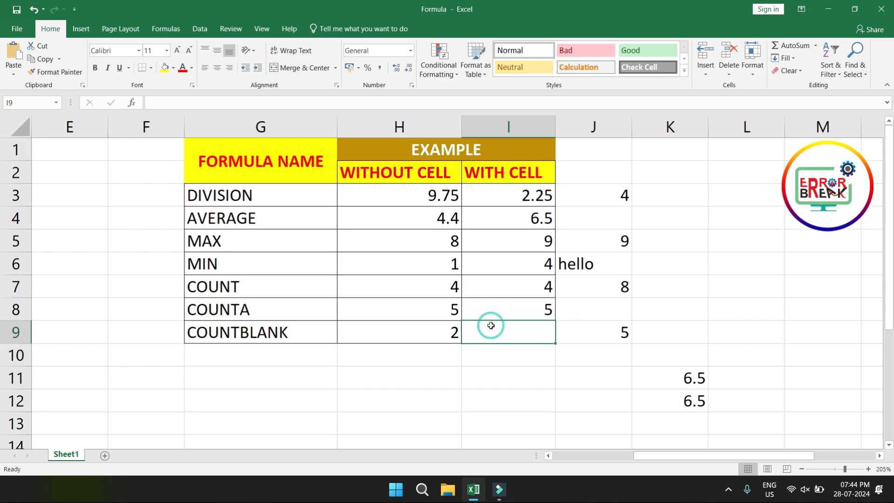
{"action": "type", "text": "=countbl"}
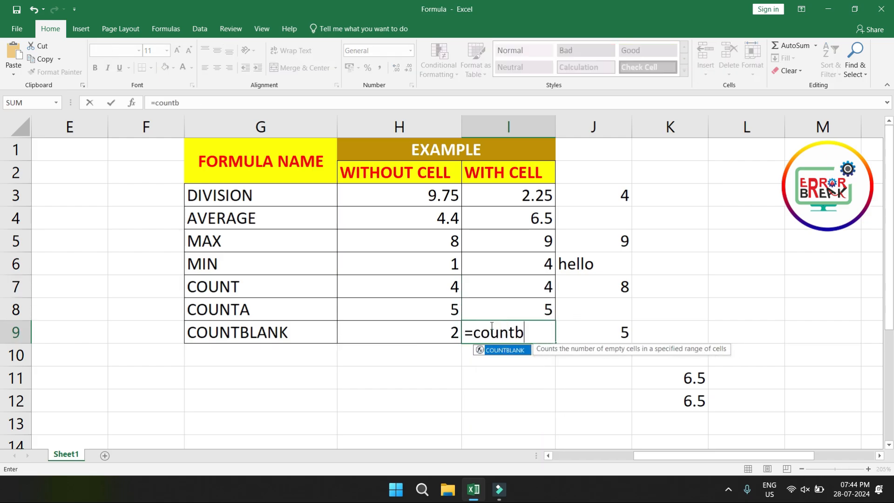
{"action": "key", "text": "Tab"}
{"action": "left_click_drag", "start_coordinate": [622, 195], "coordinate": [615, 341]}
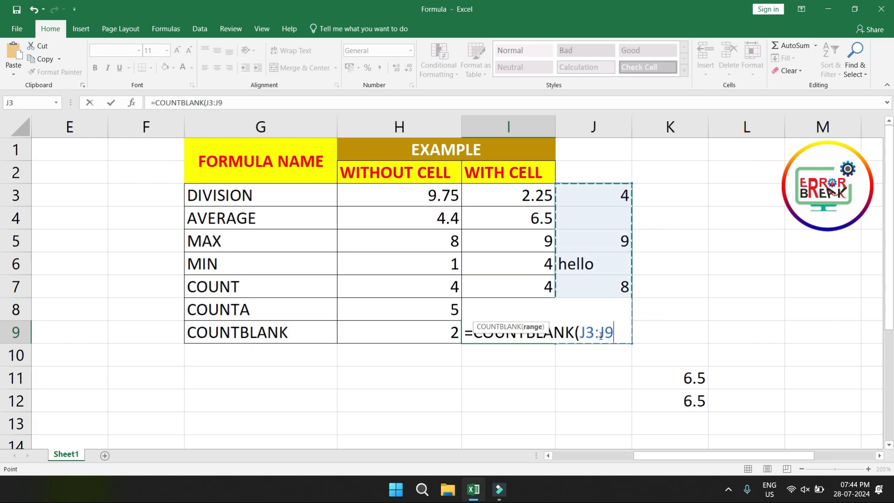
{"action": "type", "text": ")"}
{"action": "key", "text": "Return"}
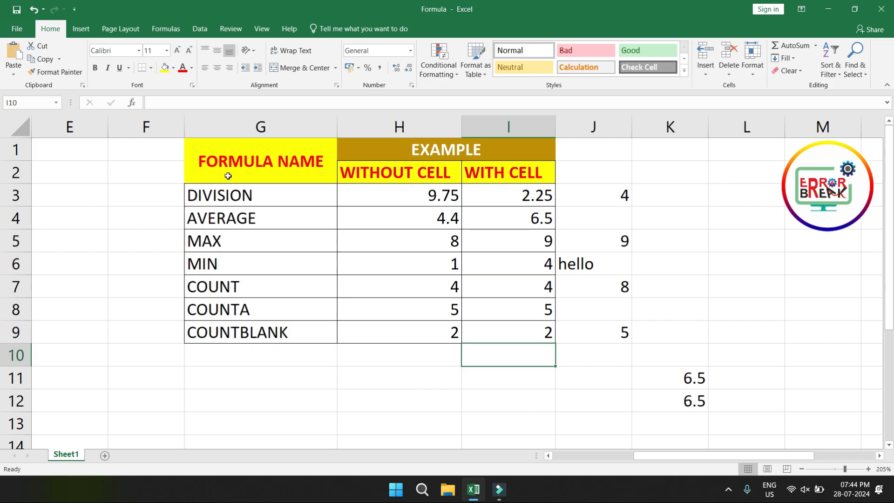
Step: Select the formula names from DIVISION to COUNTBLANK in G3:G9 to review the completed list
{"action": "left_click", "coordinate": [229, 193]}
{"action": "left_click_drag", "start_coordinate": [230, 215], "coordinate": [226, 325]}
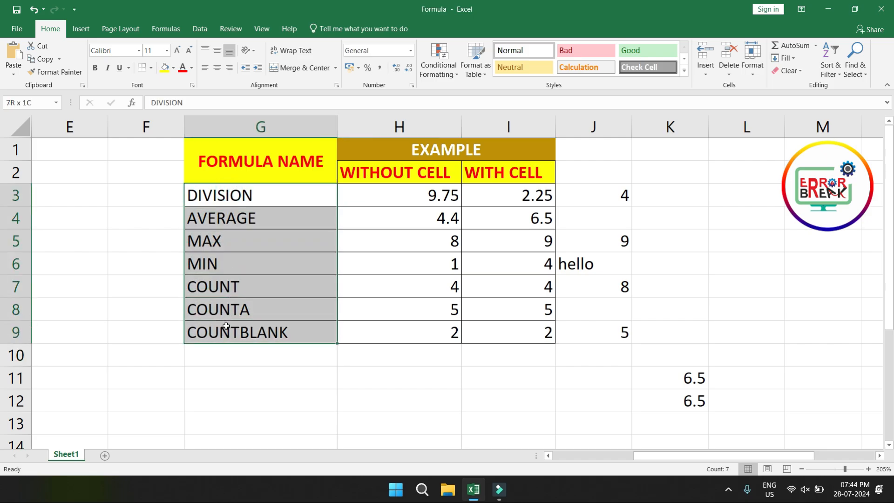